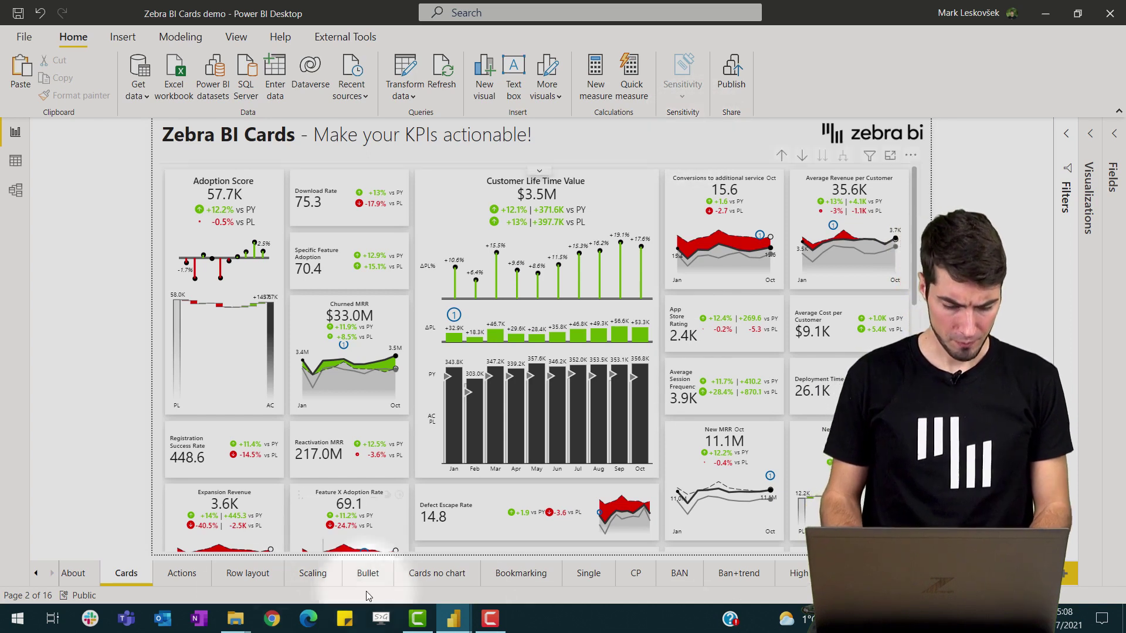
# Step: Bring the Cards_DataSetup_2_PowerQuery Power BI Desktop window to the front
pyautogui.moveTo(455, 616)
pyautogui.click(496, 576)
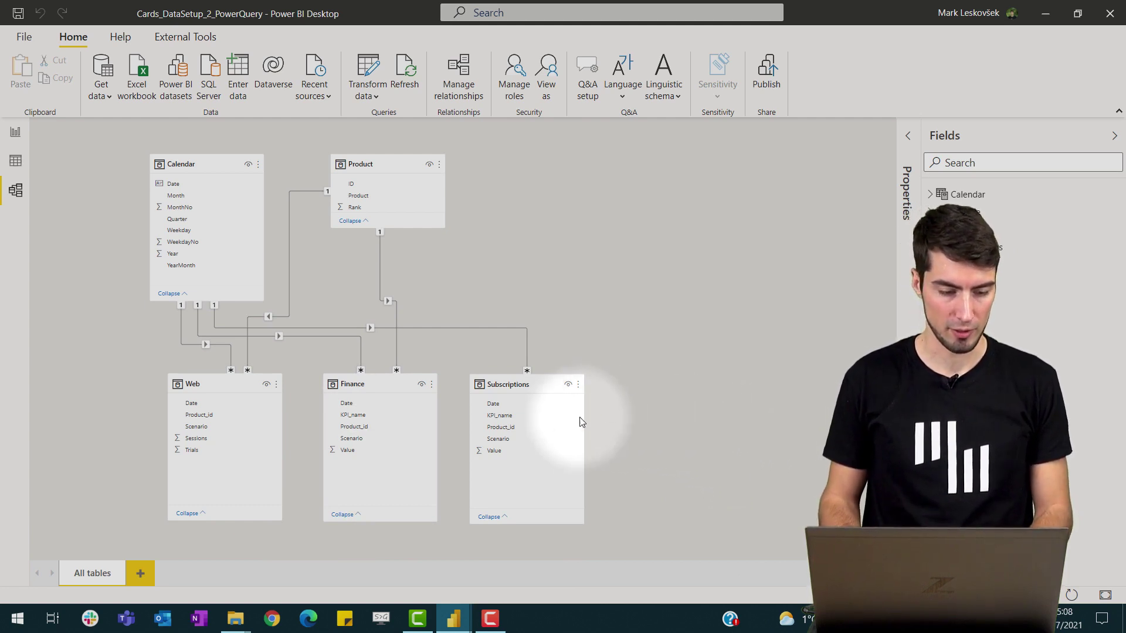
# Step: Open Power Query Editor and display the Web query's Date, Product_id, Scenario, Trials and Sessions columns
pyautogui.click(371, 70)
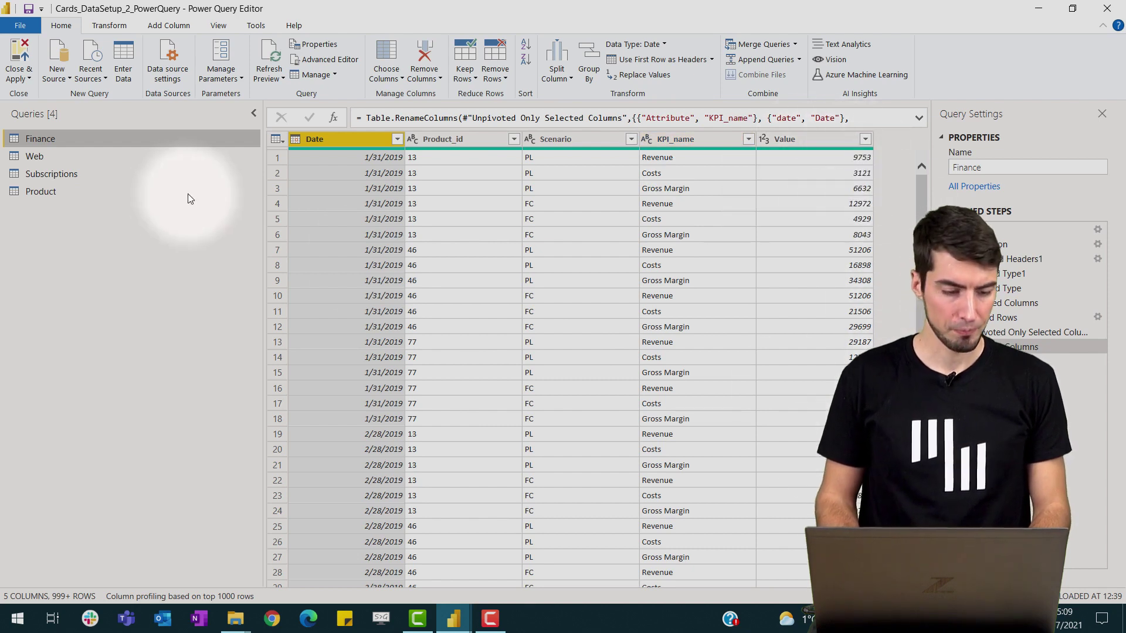
pyautogui.click(101, 157)
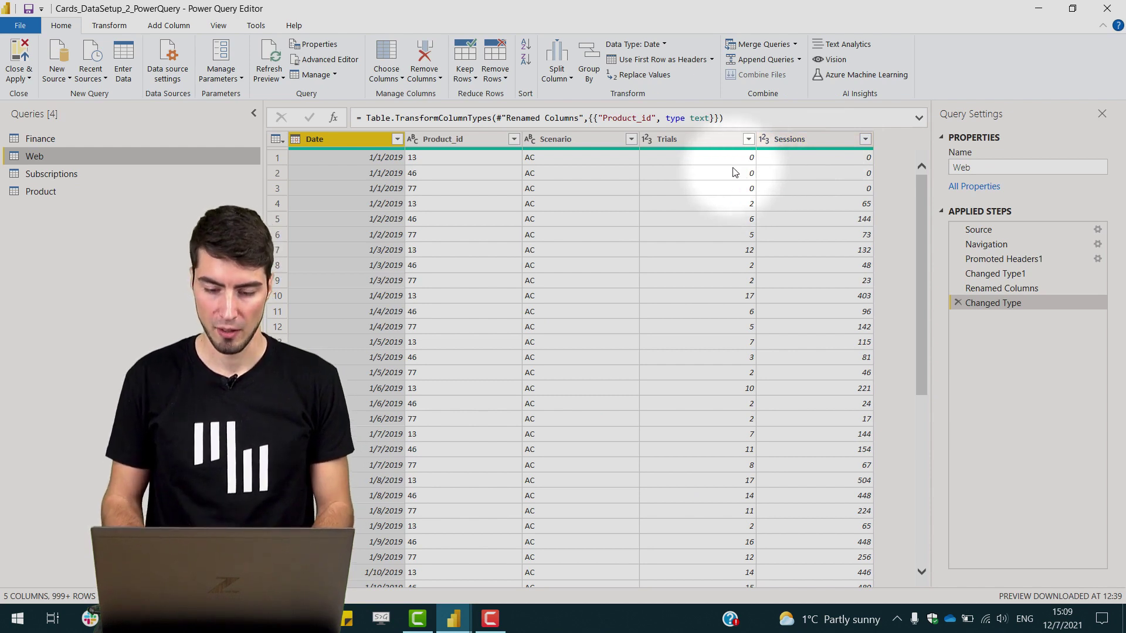
# Step: Unpivot only the Trials and Sessions columns of the Web query
pyautogui.click(713, 138)
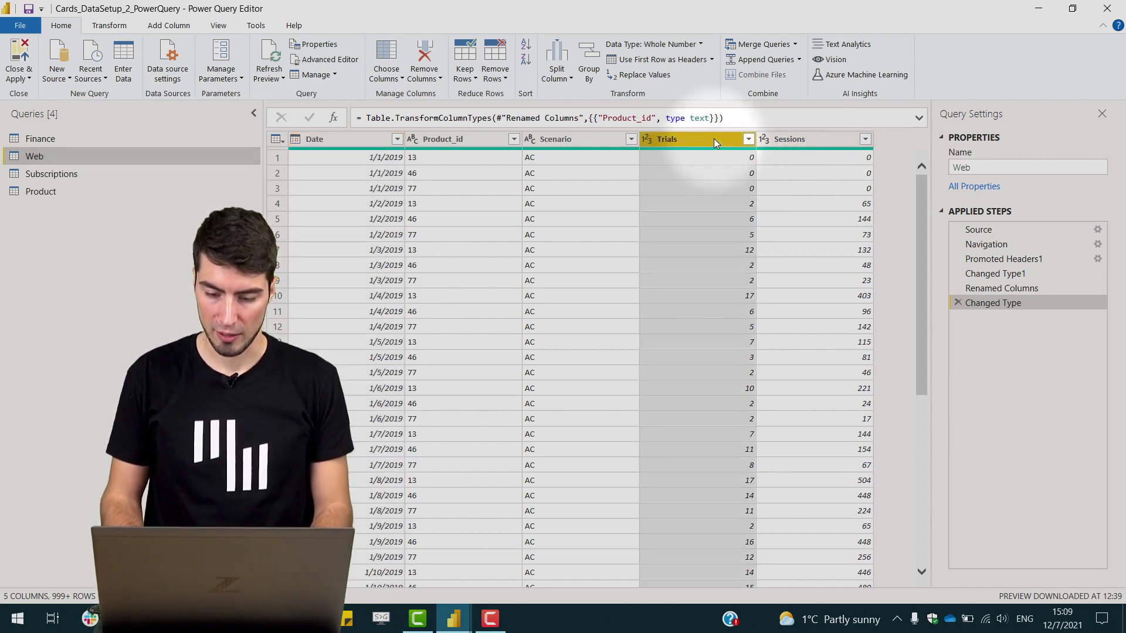
pyautogui.keyDown('ctrl'); pyautogui.click(815, 142); pyautogui.keyUp('ctrl')
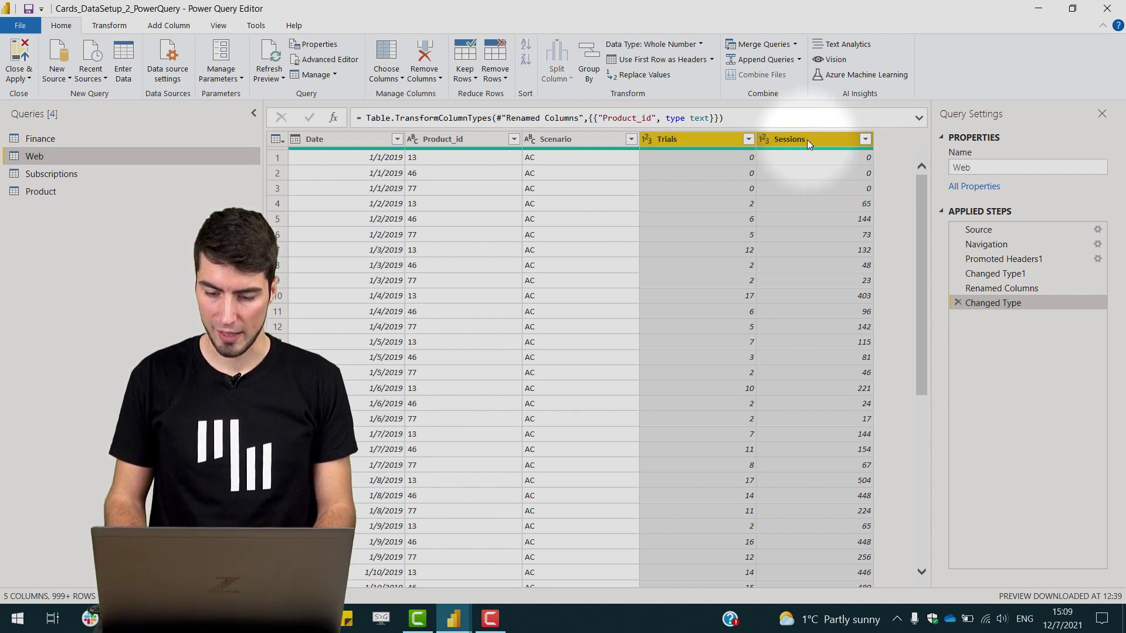
pyautogui.rightClick(807, 139)
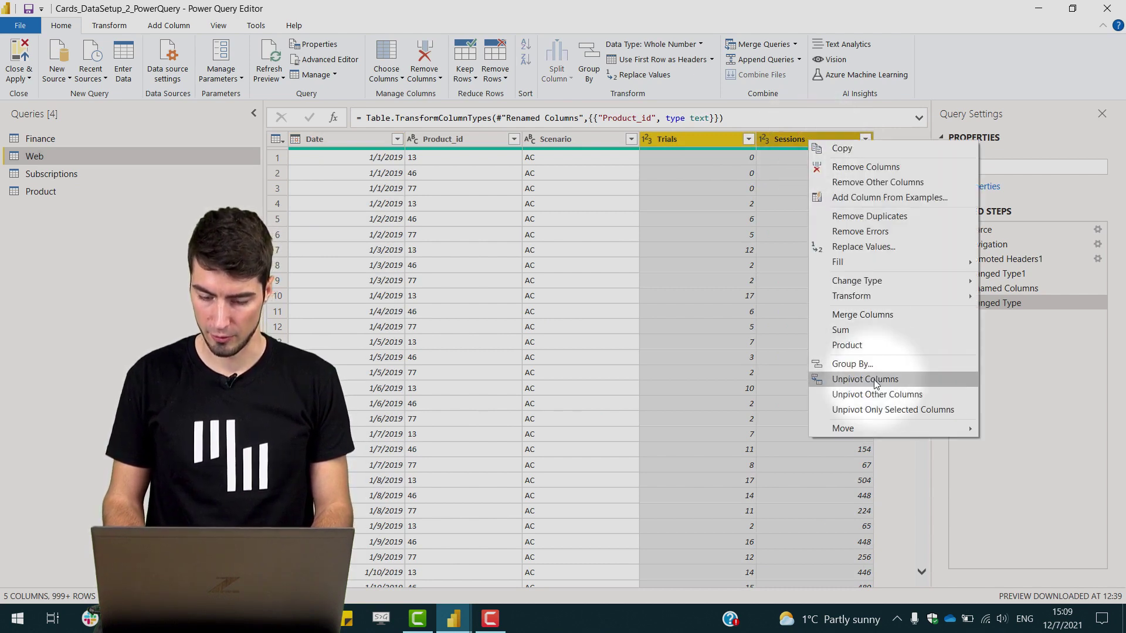
pyautogui.click(907, 410)
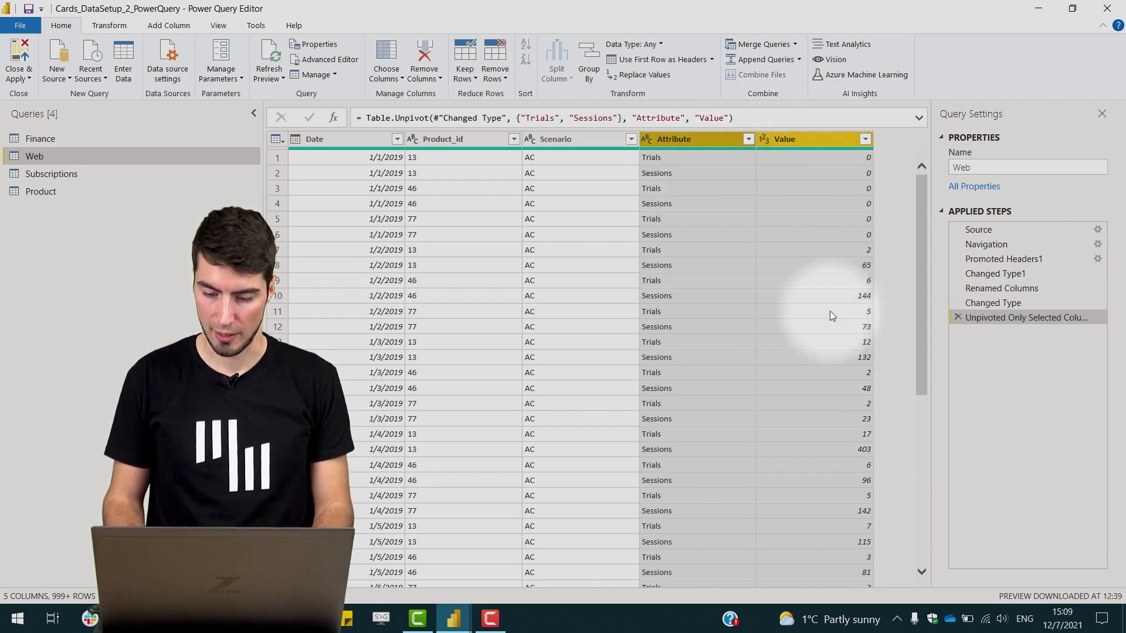
# Step: Rename the resulting Attribute column to KPI_name
pyautogui.click(710, 140)
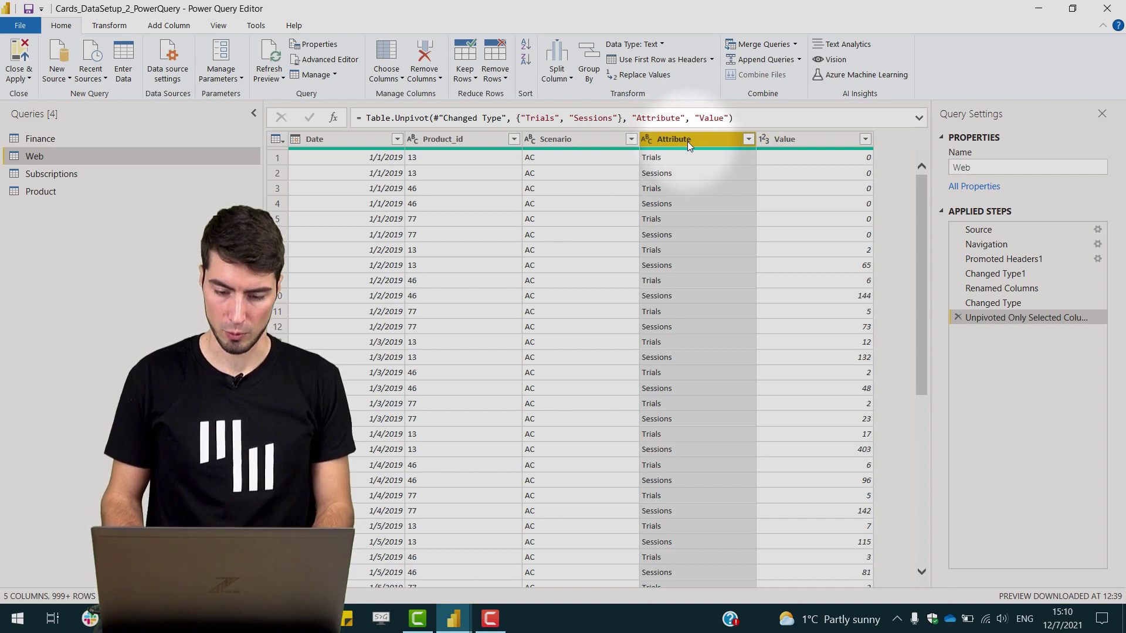
pyautogui.doubleClick(687, 142)
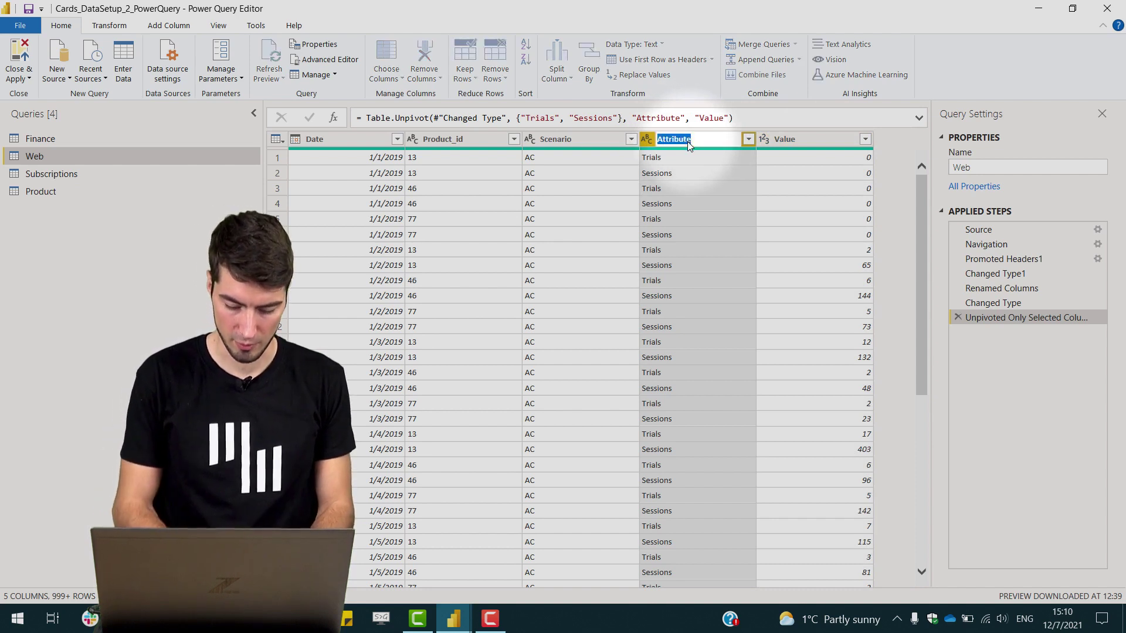
pyautogui.write('KPI')
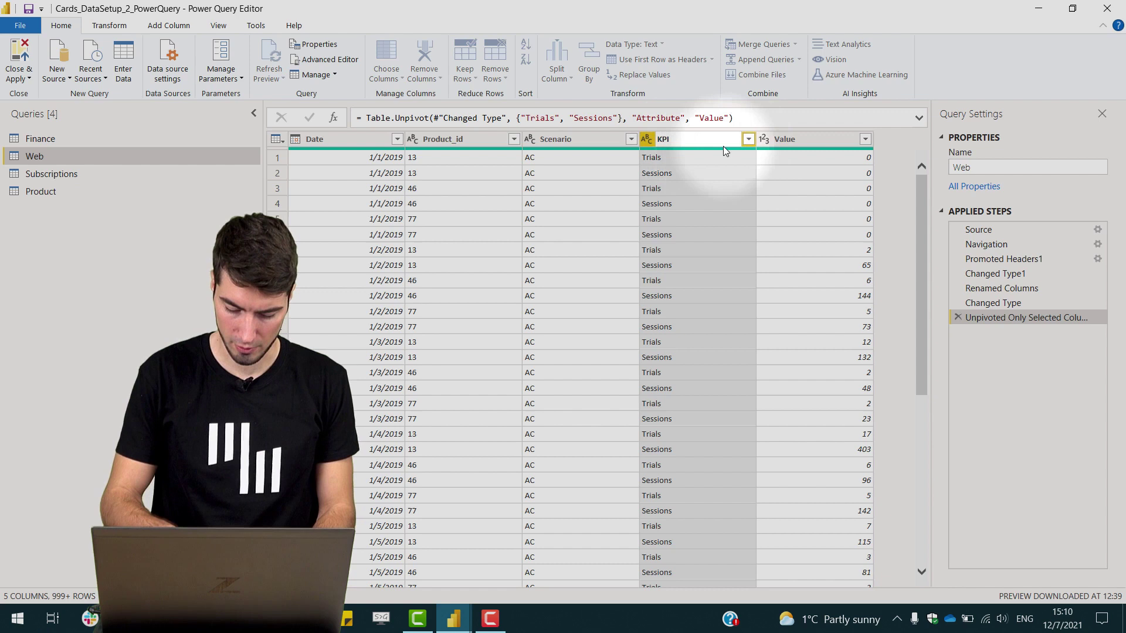
pyautogui.write('_name')
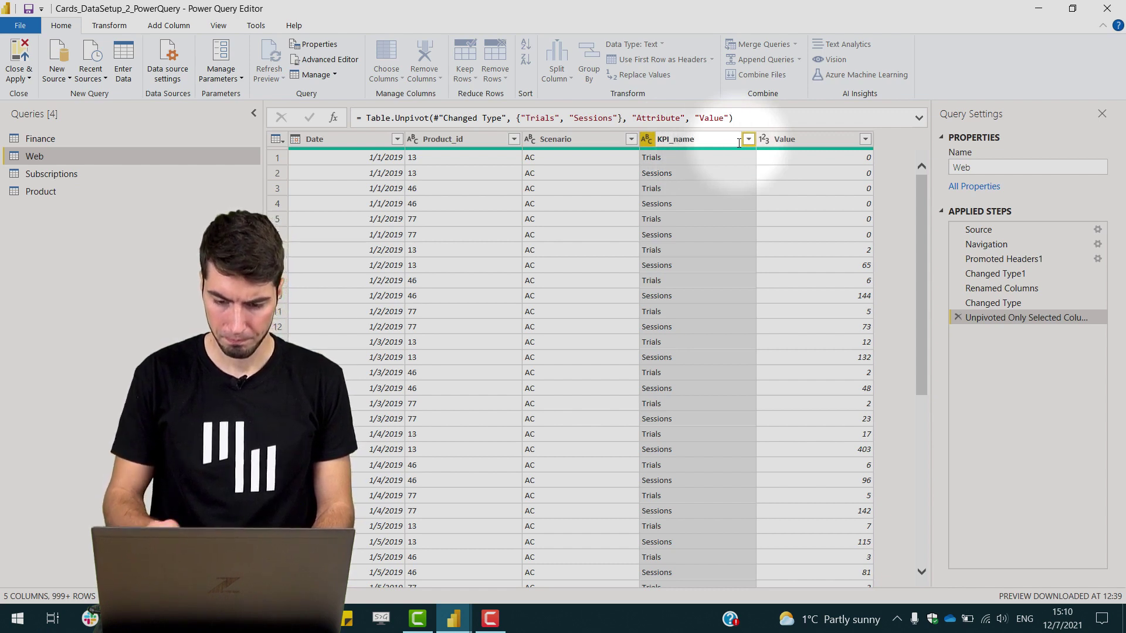
pyautogui.press('Return')
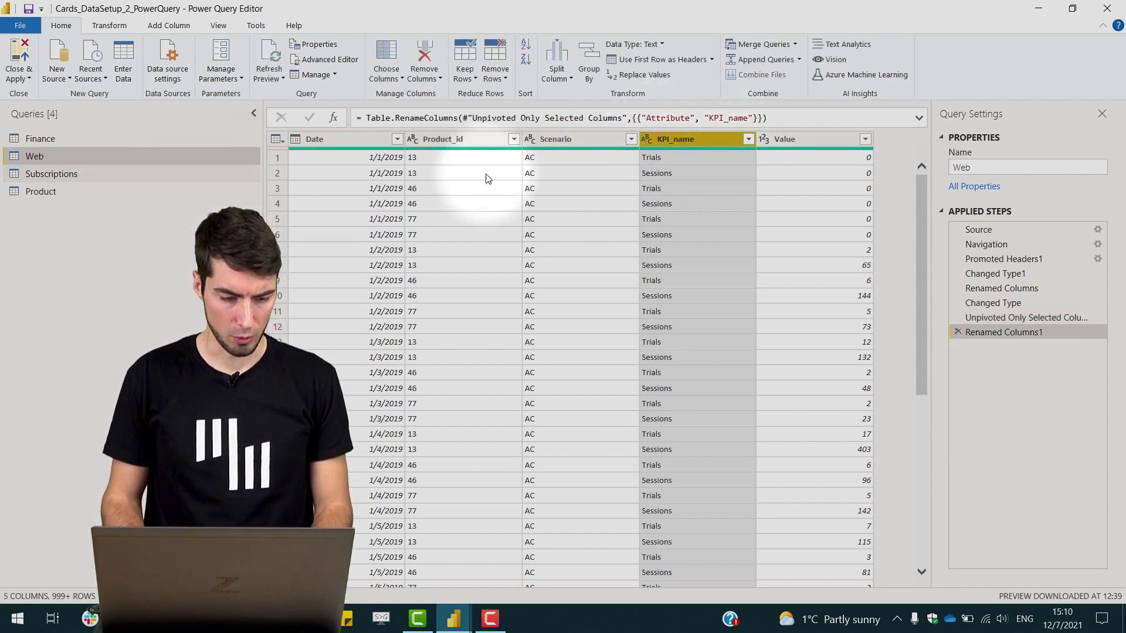
# Step: Append Finance, Web and Subscriptions as a new three-table query, Append1
pyautogui.click(156, 174)
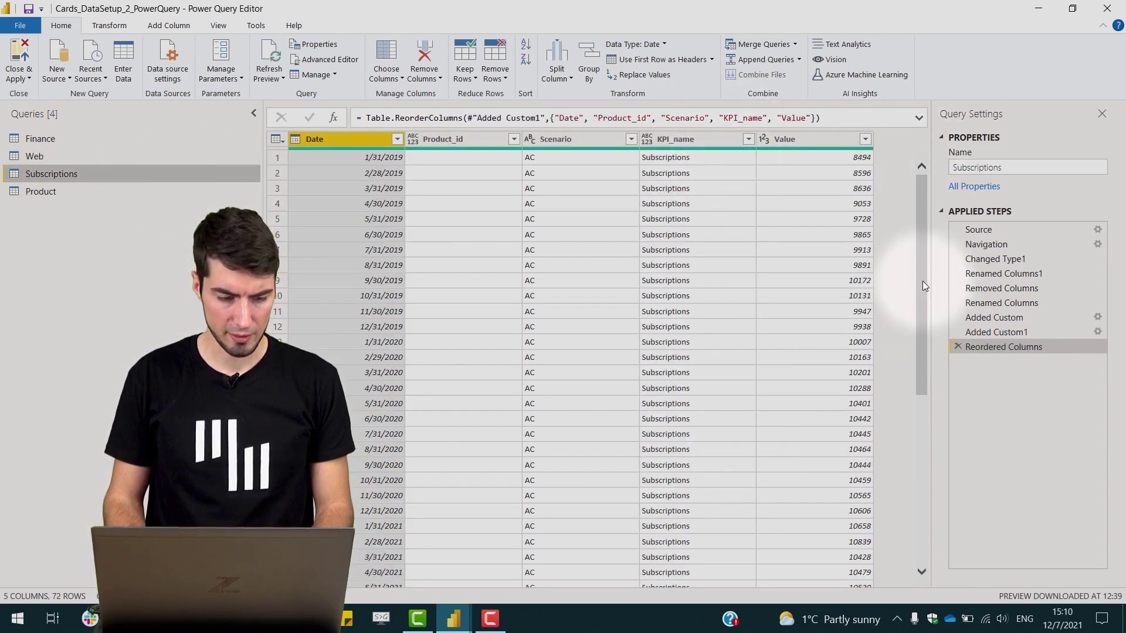
pyautogui.keyDown('shift'); pyautogui.click(62, 138); pyautogui.keyUp('shift')
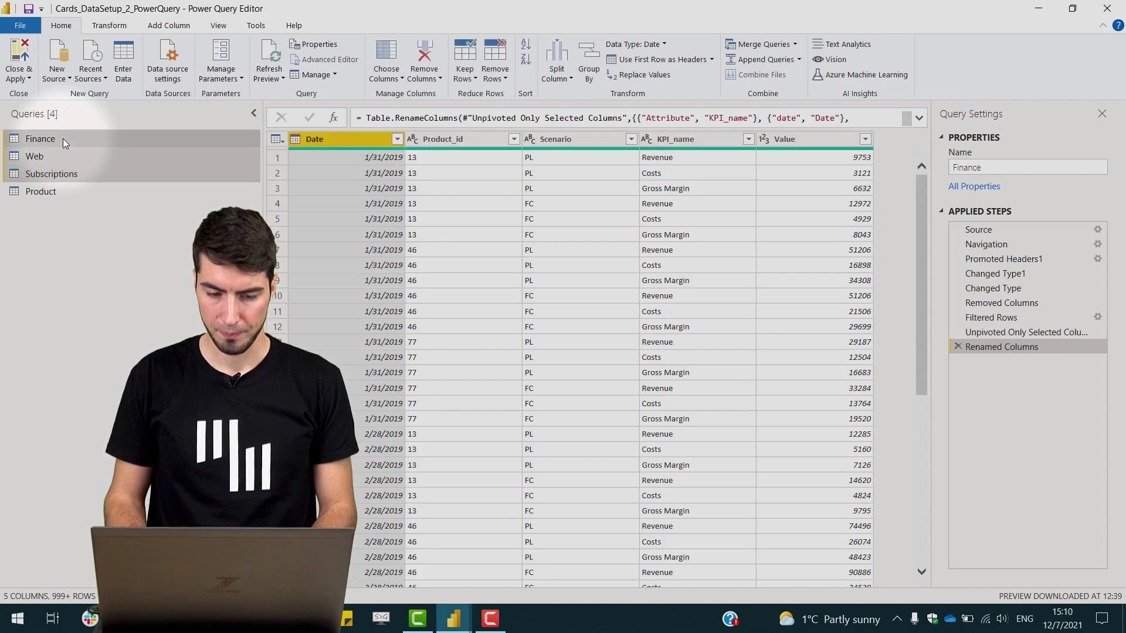
pyautogui.click(800, 60)
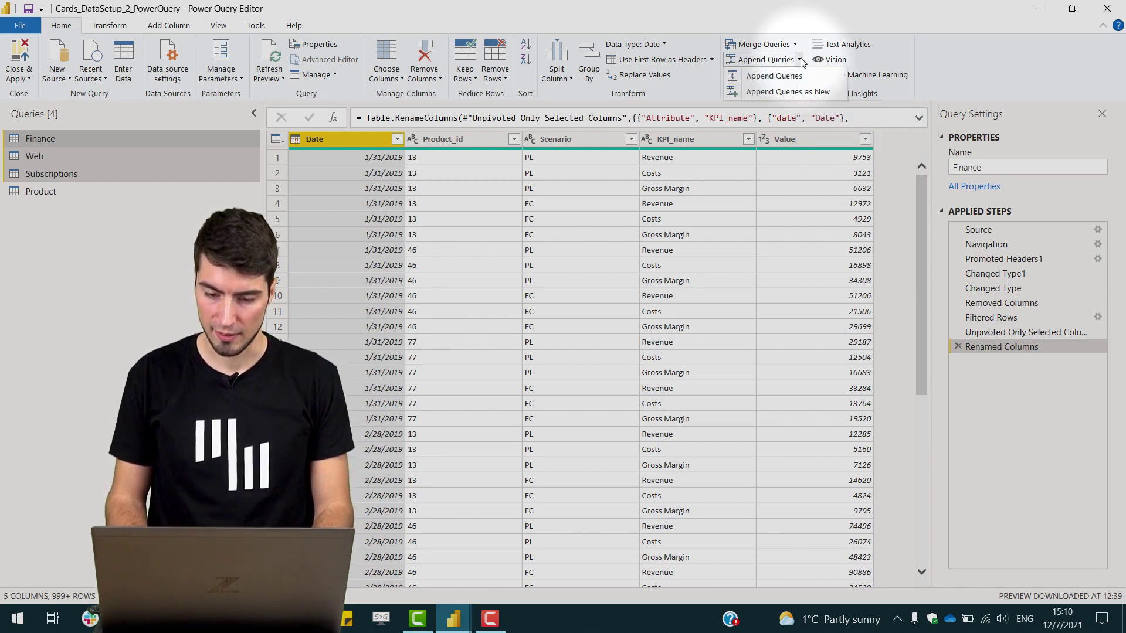
pyautogui.click(798, 92)
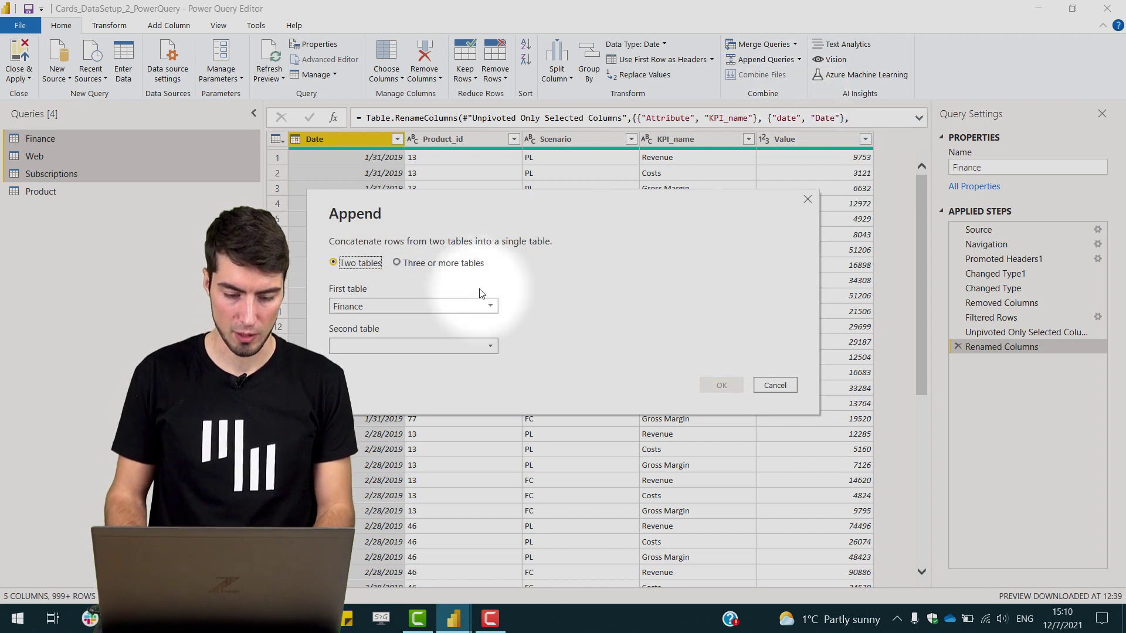
pyautogui.click(397, 264)
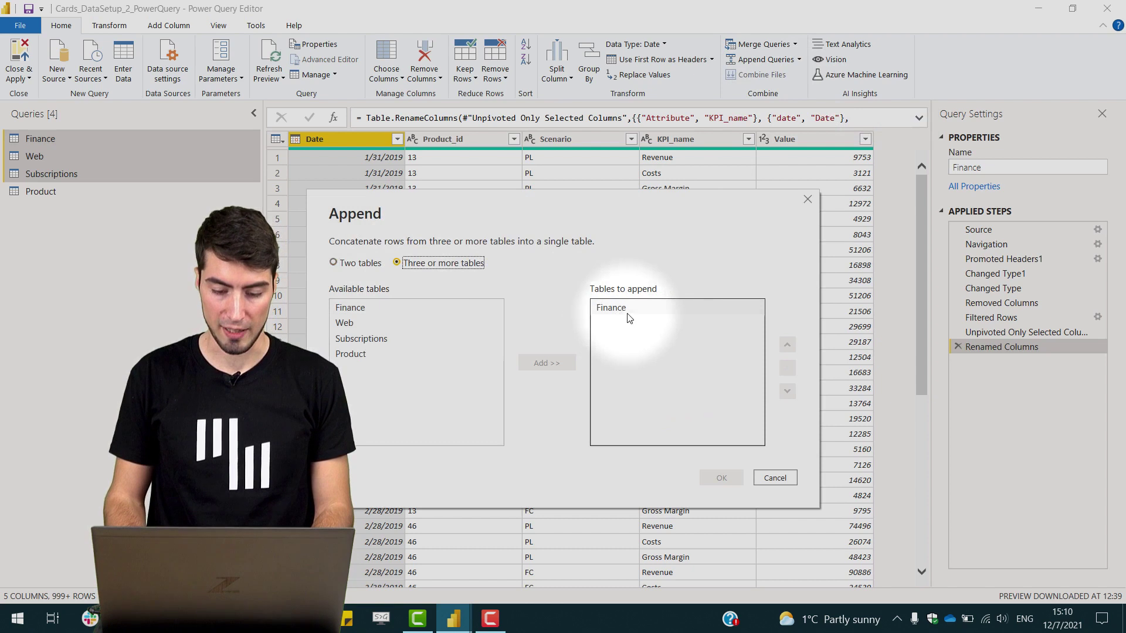
pyautogui.click(381, 324)
pyautogui.keyDown('ctrl'); pyautogui.click(389, 339); pyautogui.keyUp('ctrl')
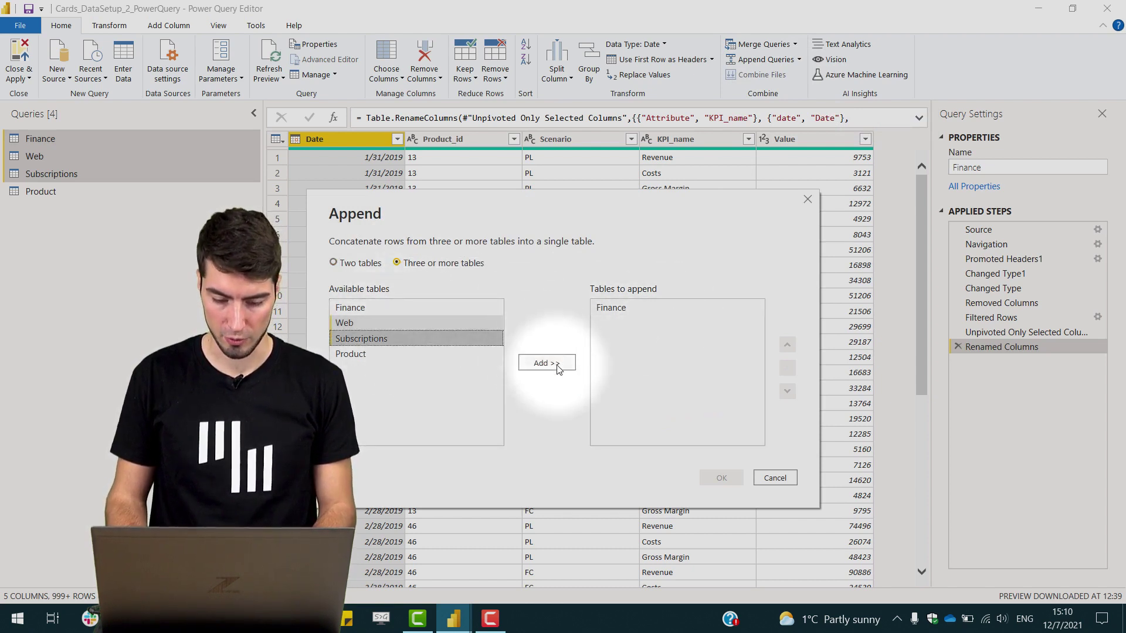
pyautogui.click(559, 368)
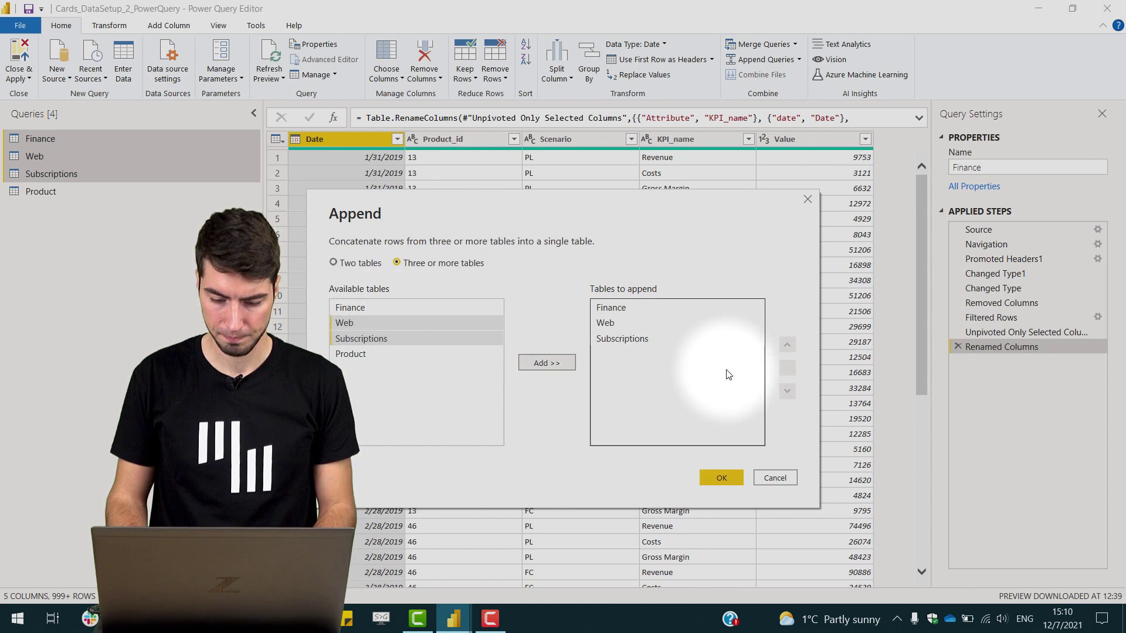
pyautogui.click(722, 478)
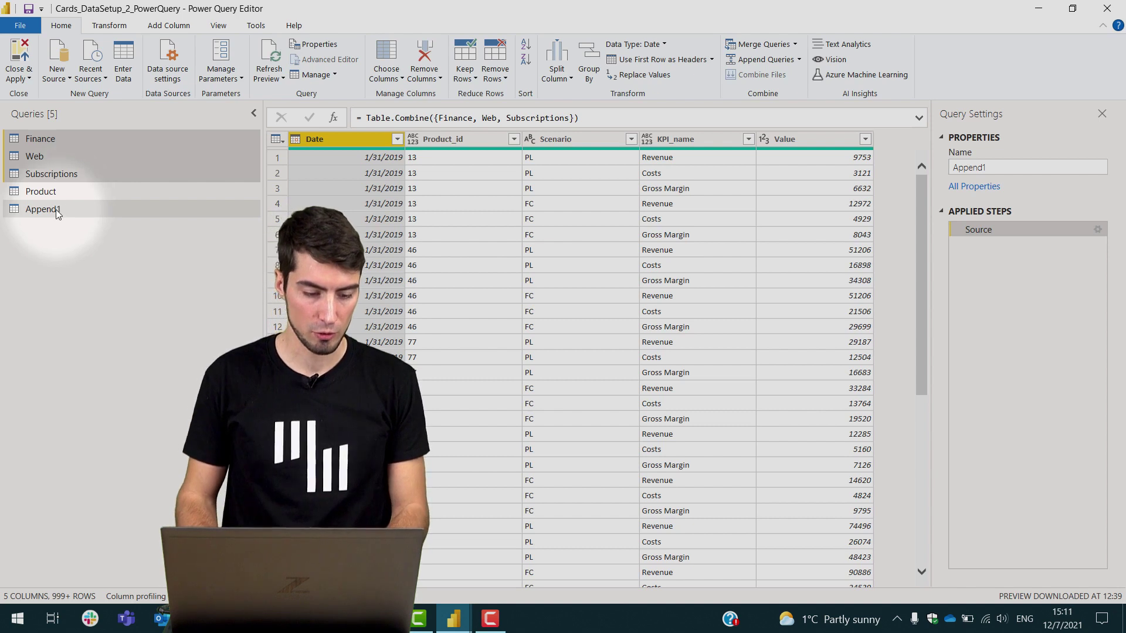
# Step: Rename the Append1 query to Cards KPI
pyautogui.doubleClick(68, 210)
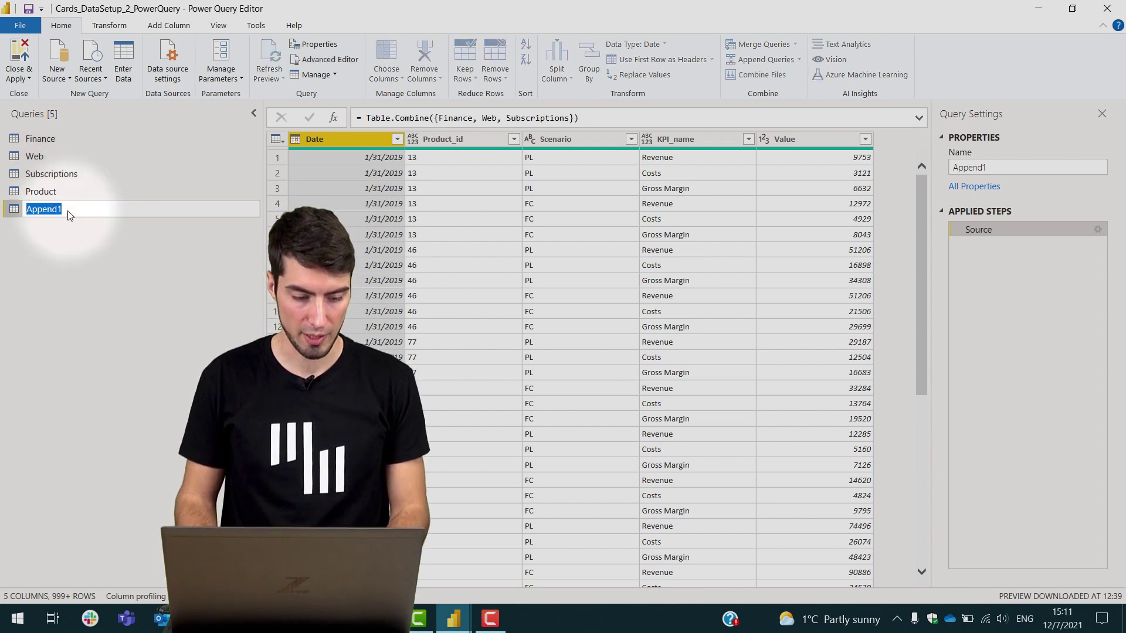
pyautogui.write('Cards KPI')
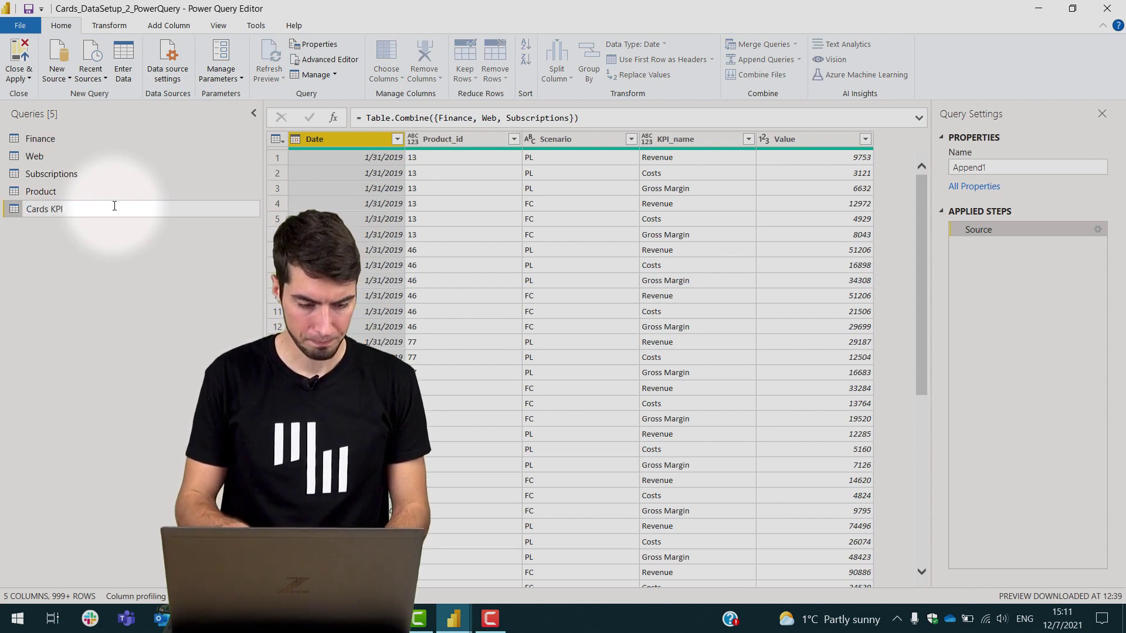
pyautogui.press('Return')
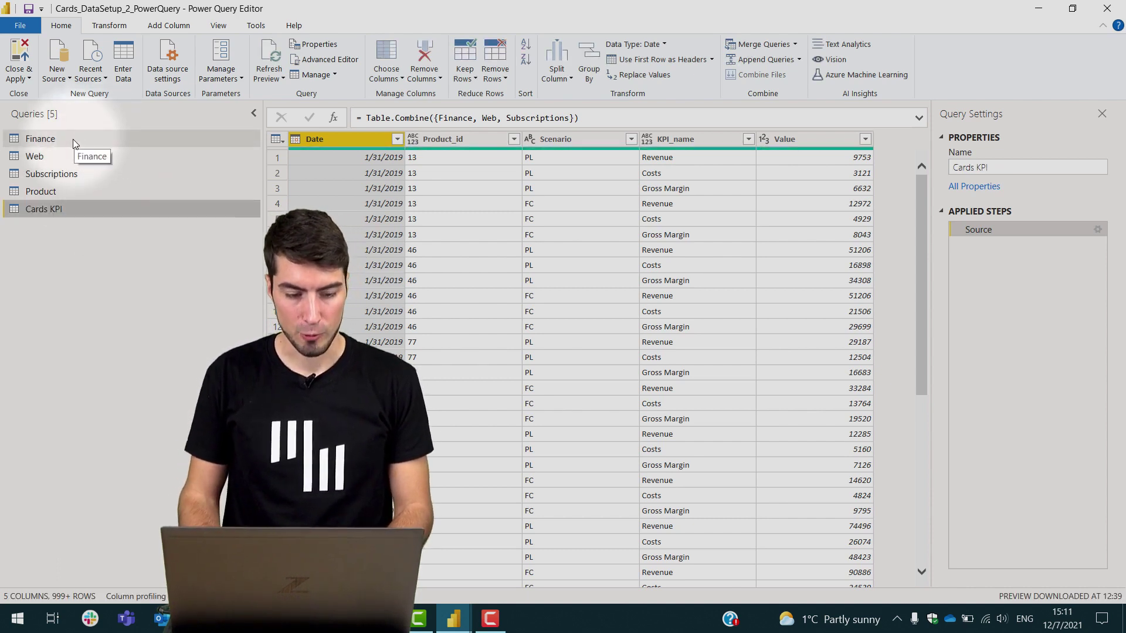
# Step: Turn off Enable load for Finance, Web and Subscriptions, accepting each data loss warning
pyautogui.click(73, 139)
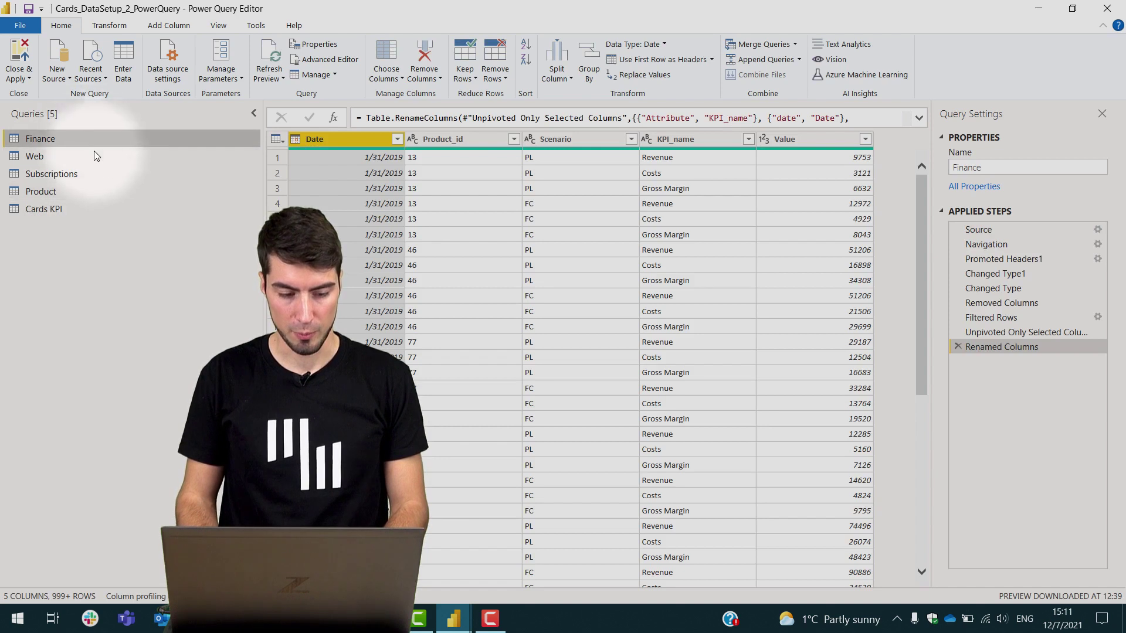
pyautogui.rightClick(62, 139)
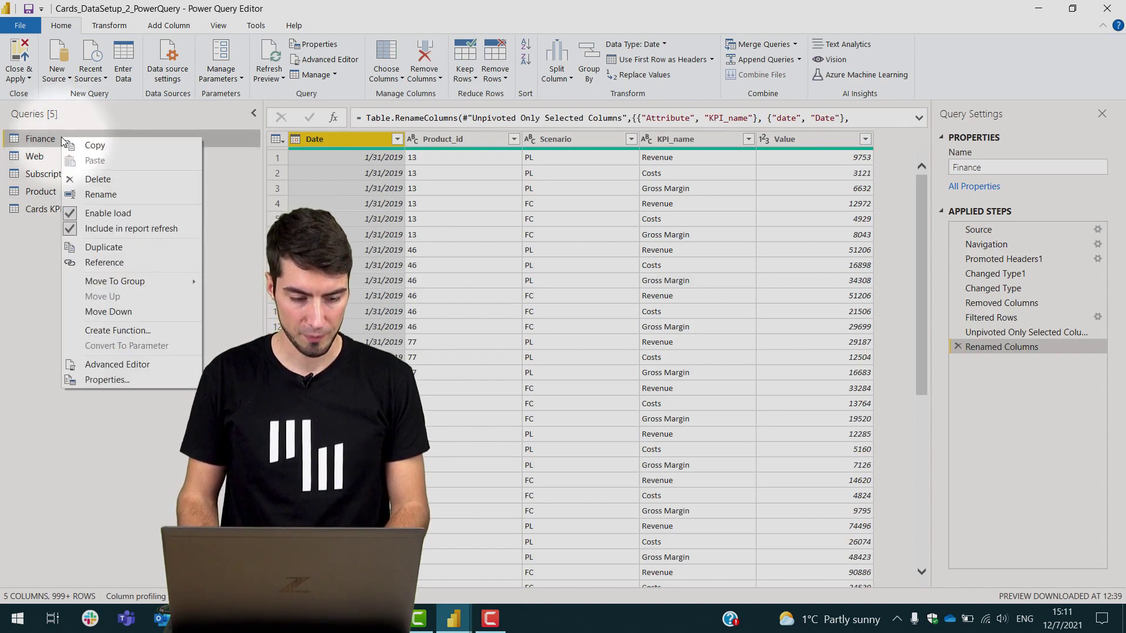
pyautogui.click(116, 216)
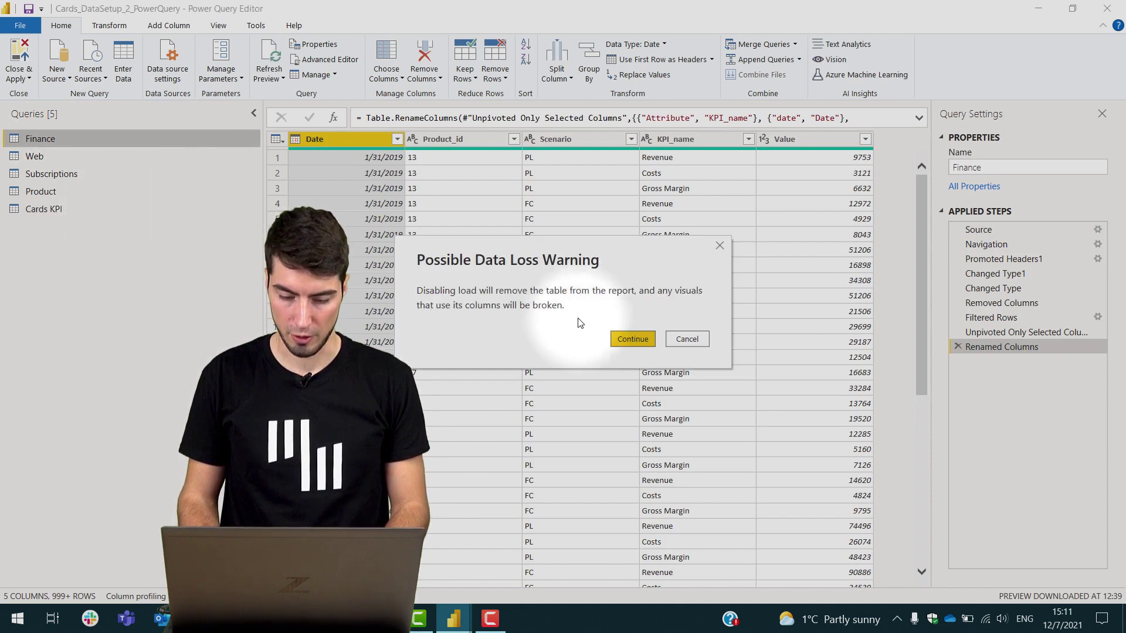
pyautogui.click(629, 340)
pyautogui.rightClick(57, 157)
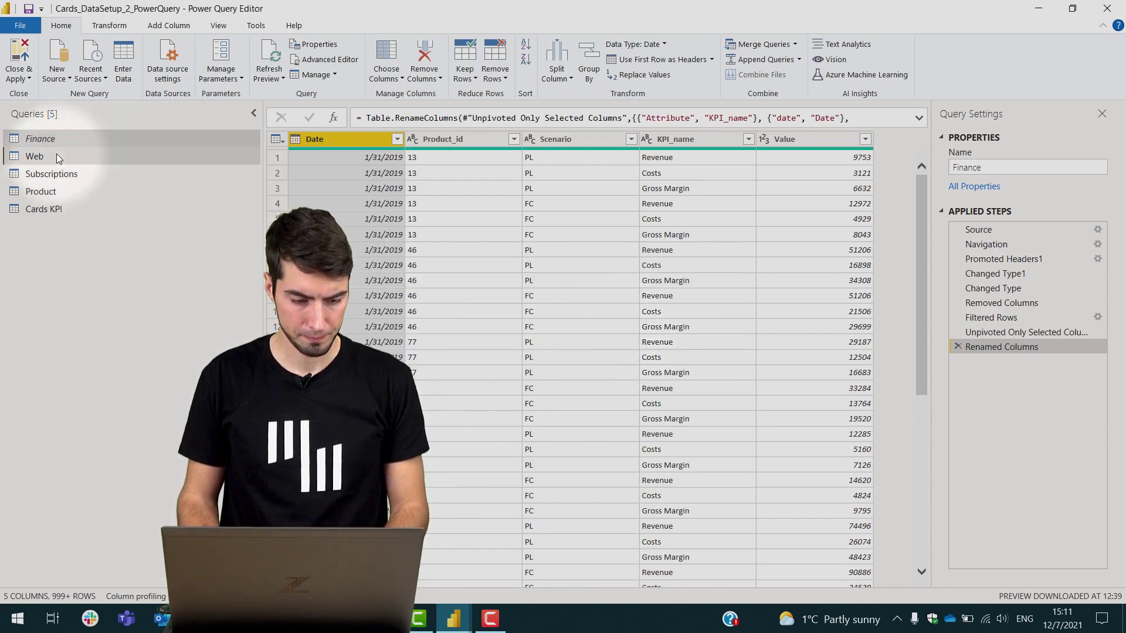
pyautogui.click(103, 230)
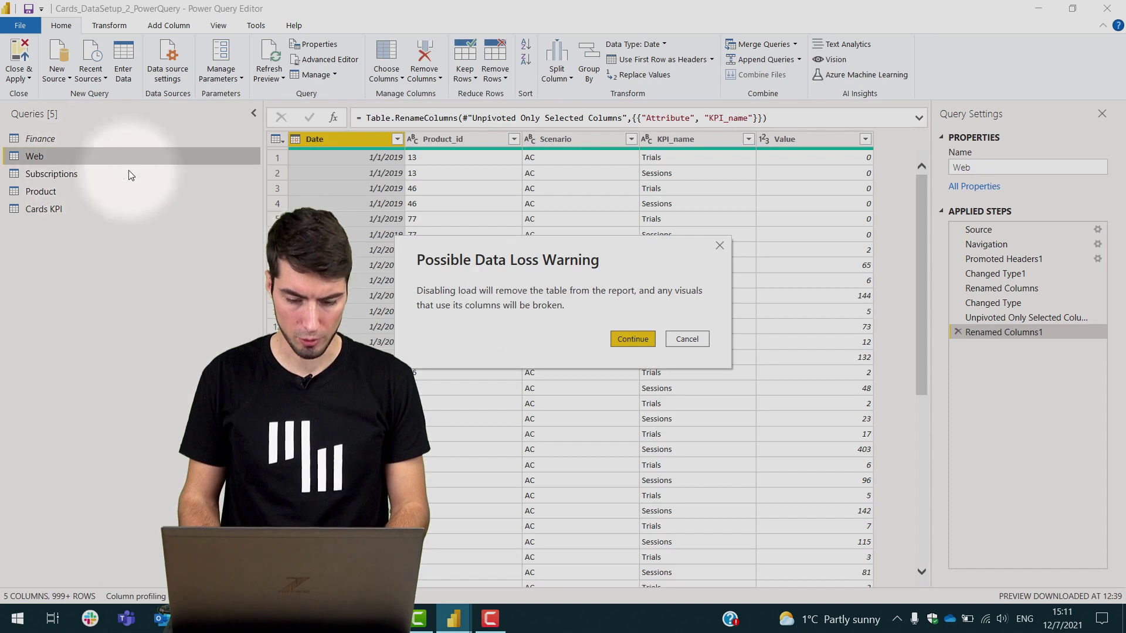
pyautogui.click(632, 339)
pyautogui.click(78, 174)
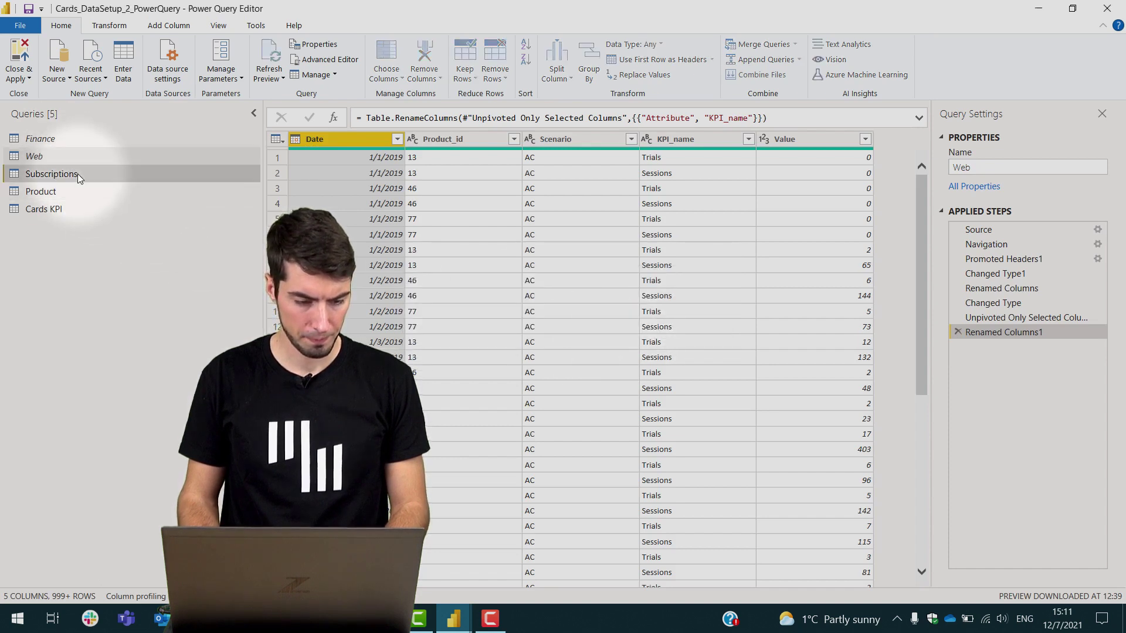
pyautogui.rightClick(78, 174)
pyautogui.click(151, 252)
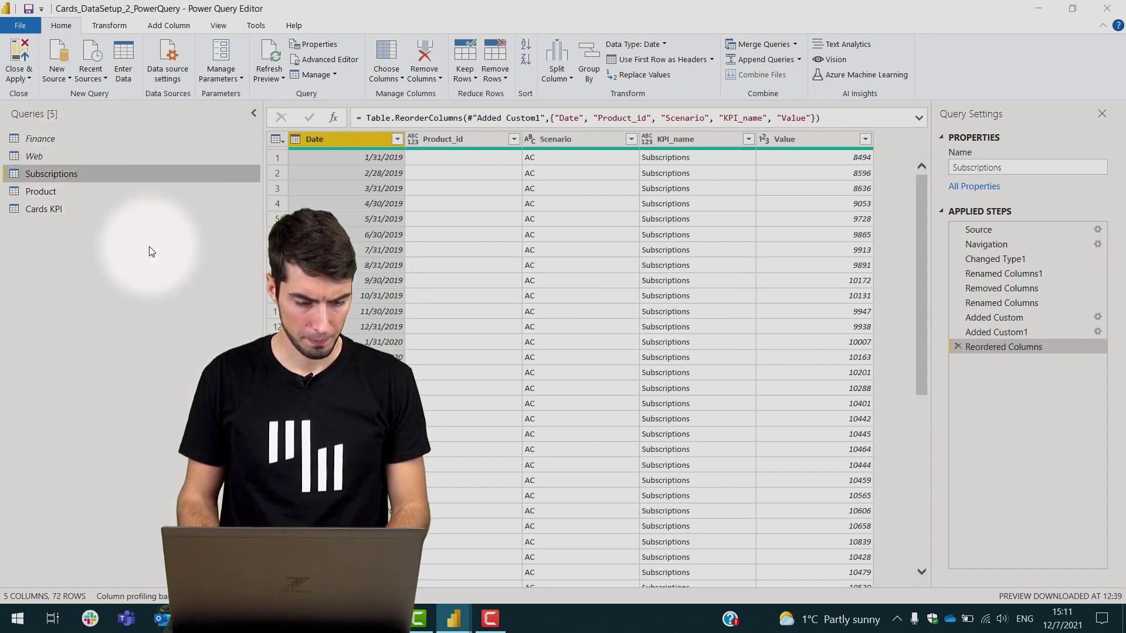
pyautogui.click(632, 338)
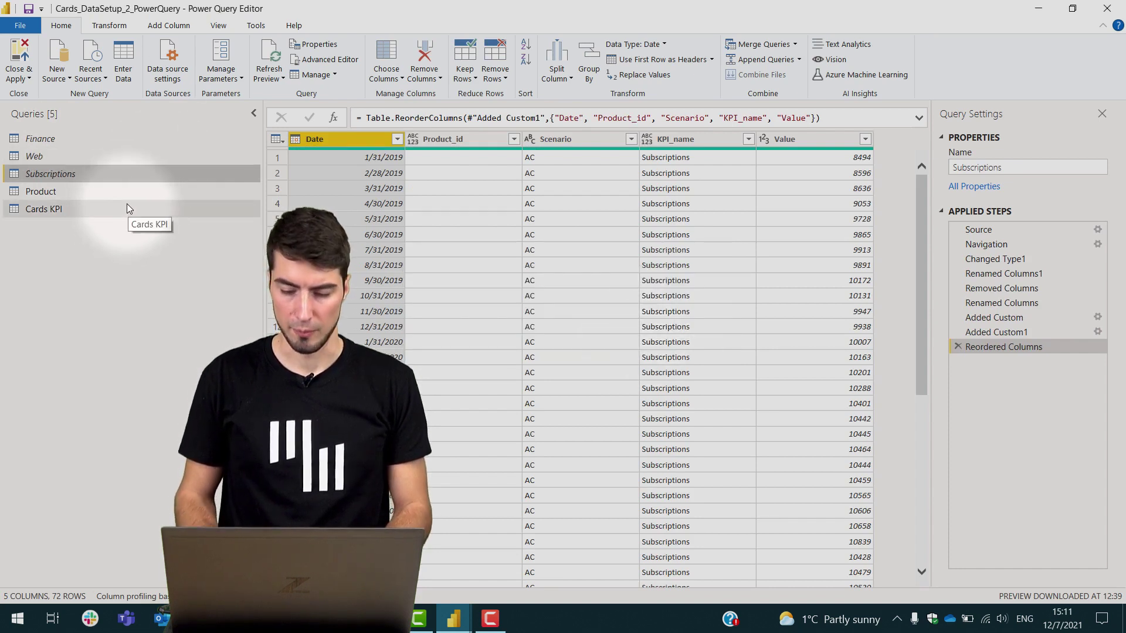
# Step: Apply the query changes and place the enlarged Cards KPI table below Product in Model view
pyautogui.click(16, 51)
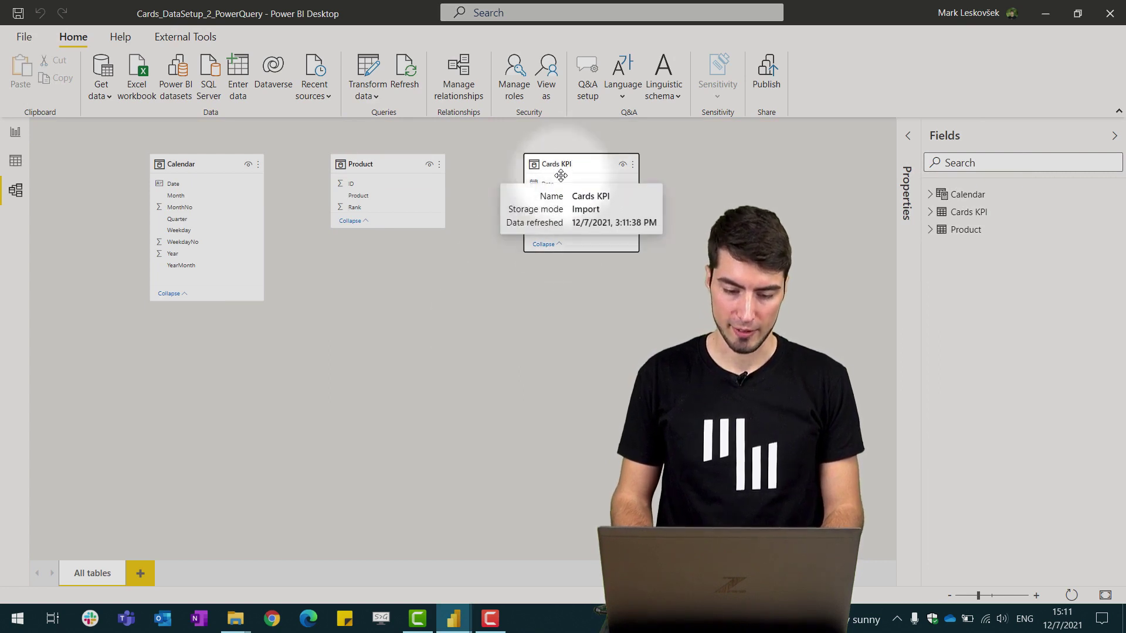
pyautogui.moveTo(577, 165); pyautogui.dragTo(346, 270)
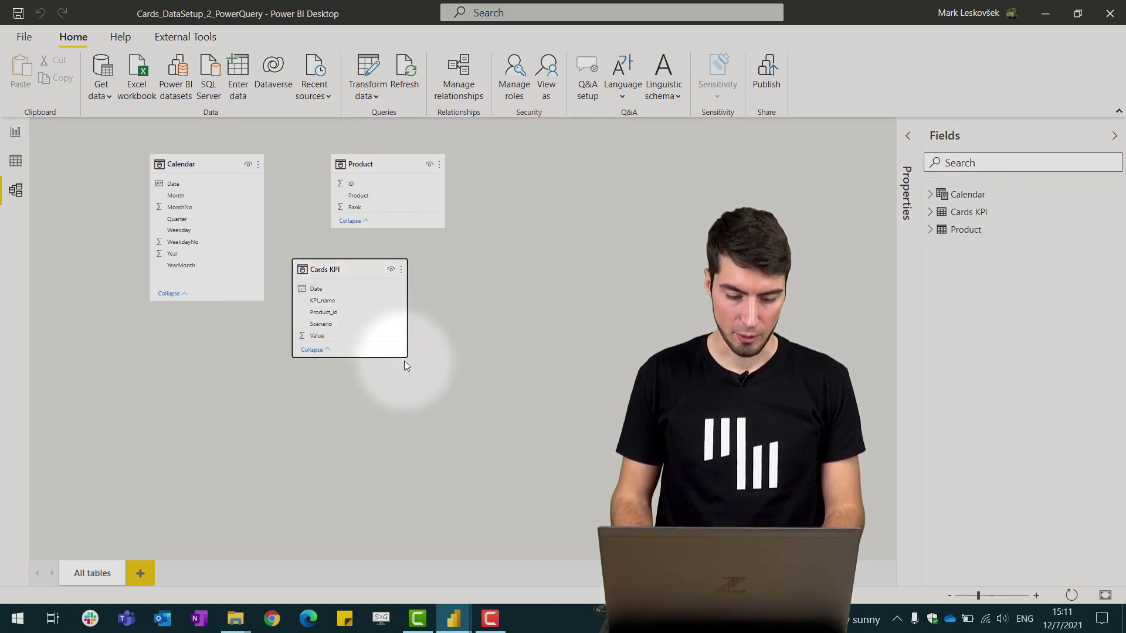
pyautogui.moveTo(405, 357); pyautogui.dragTo(420, 373)
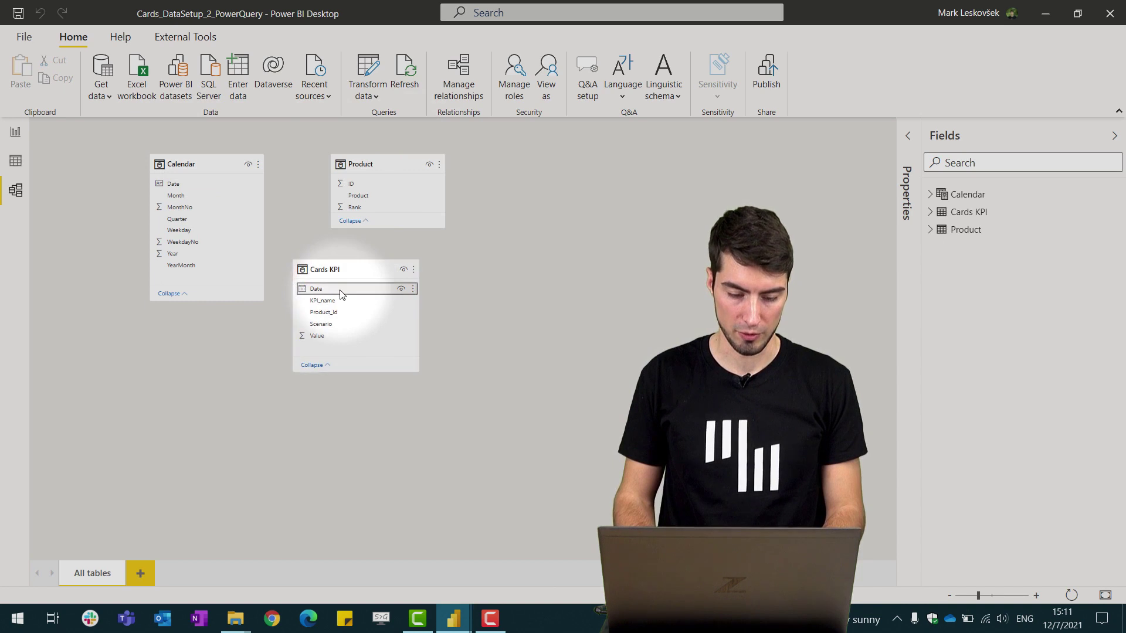
# Step: Link Cards KPI Date to Calendar Date and Product_id to Product ID
pyautogui.moveTo(342, 293); pyautogui.dragTo(233, 191)
pyautogui.moveTo(345, 316); pyautogui.dragTo(401, 188)
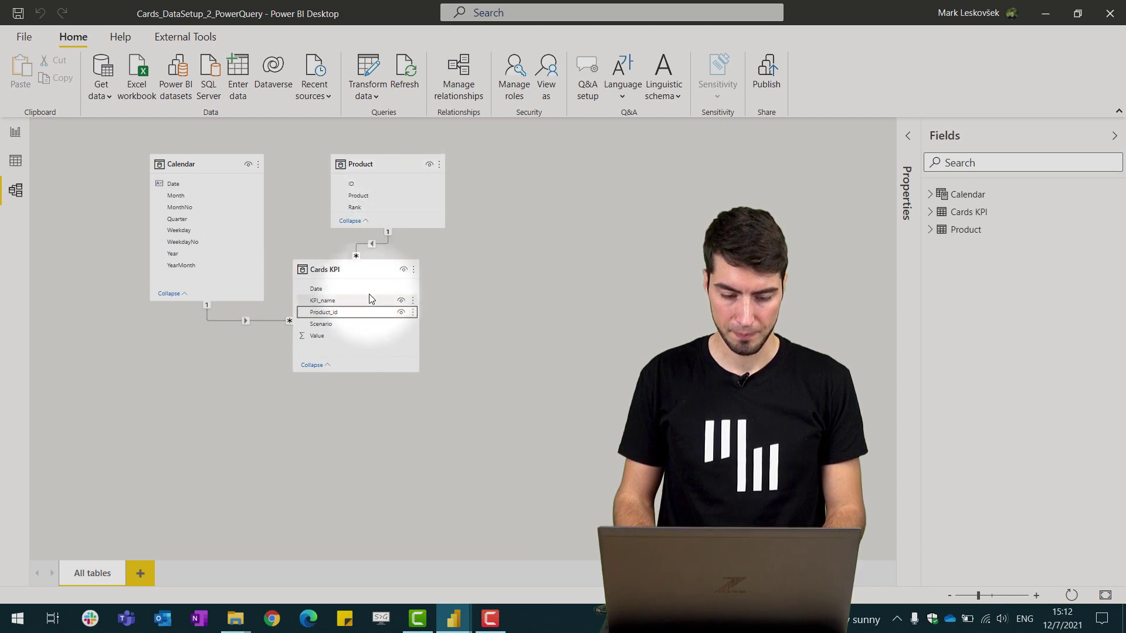
pyautogui.moveTo(365, 271); pyautogui.dragTo(378, 320)
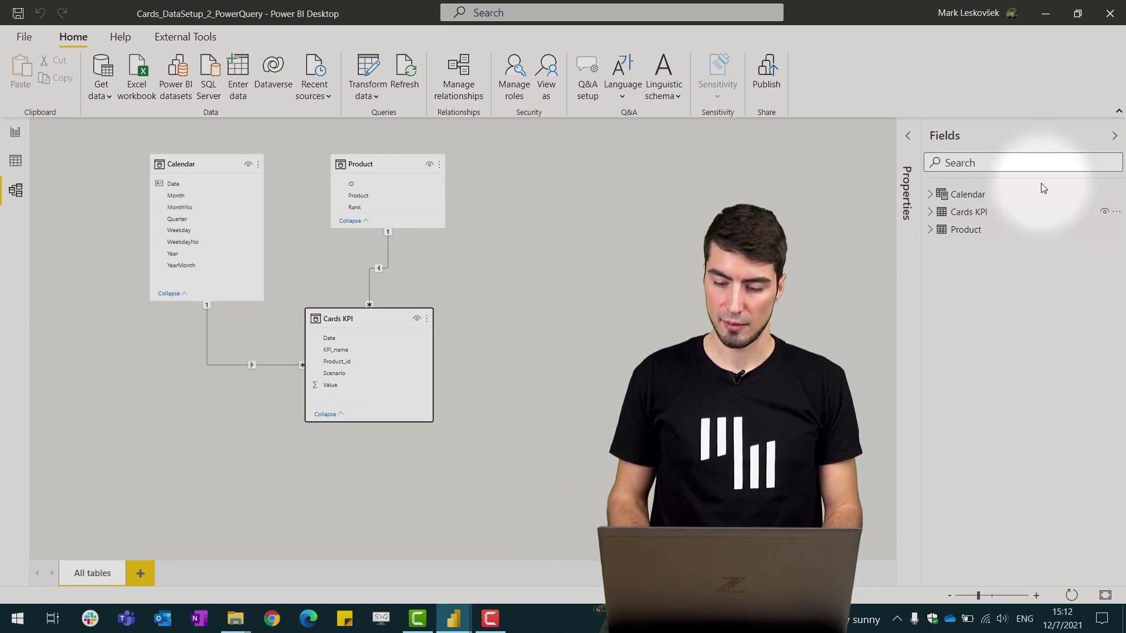
pyautogui.click(929, 213)
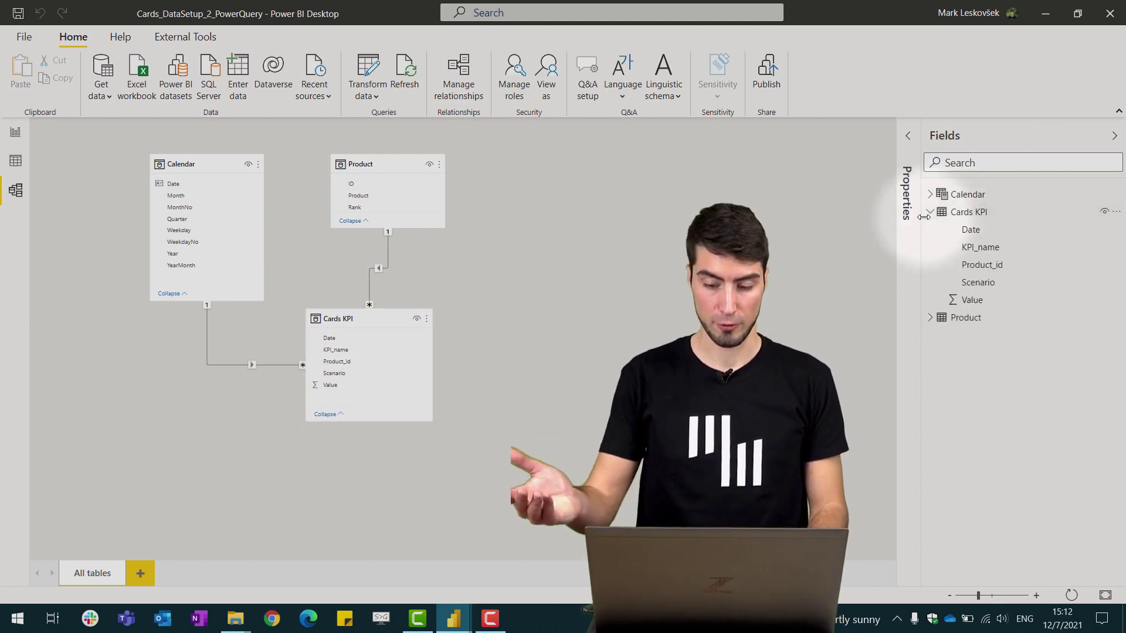
pyautogui.click(990, 235)
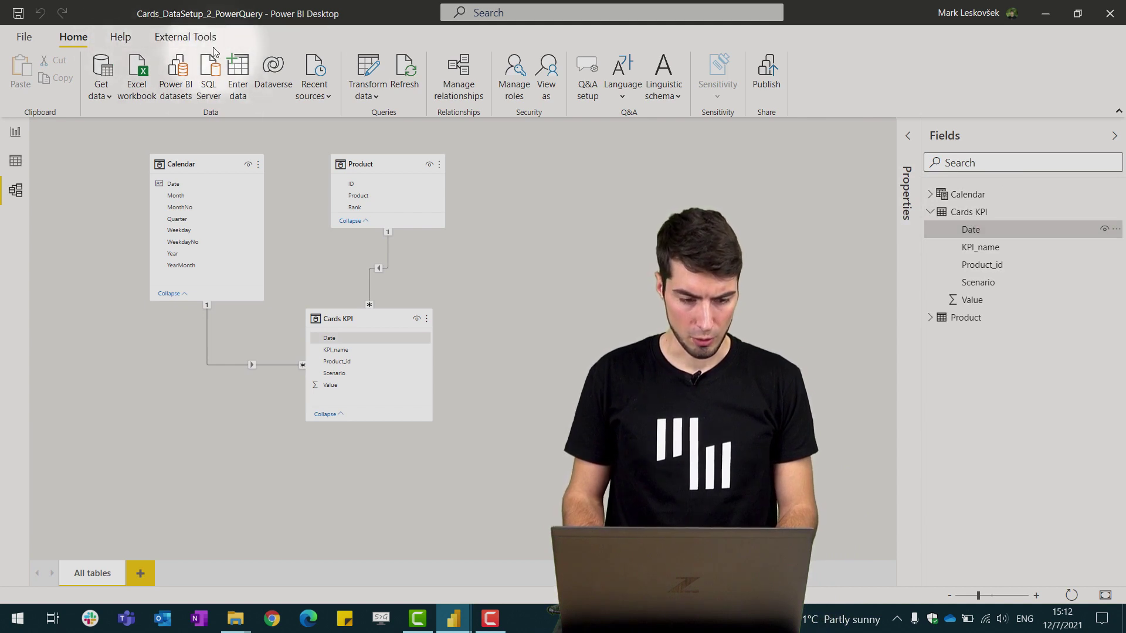
# Step: Create measure AC = CALCULATE(SUM('Cards KPI'[Value]), 'Cards KPI'[Scenario] = "AC")
pyautogui.click(15, 160)
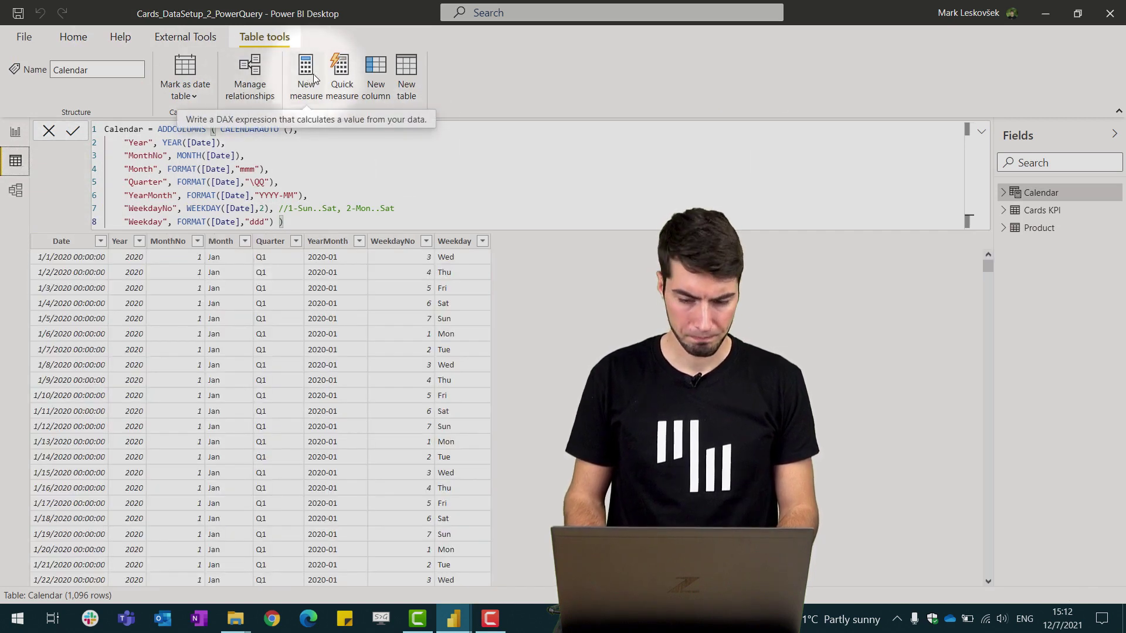
pyautogui.click(1072, 211)
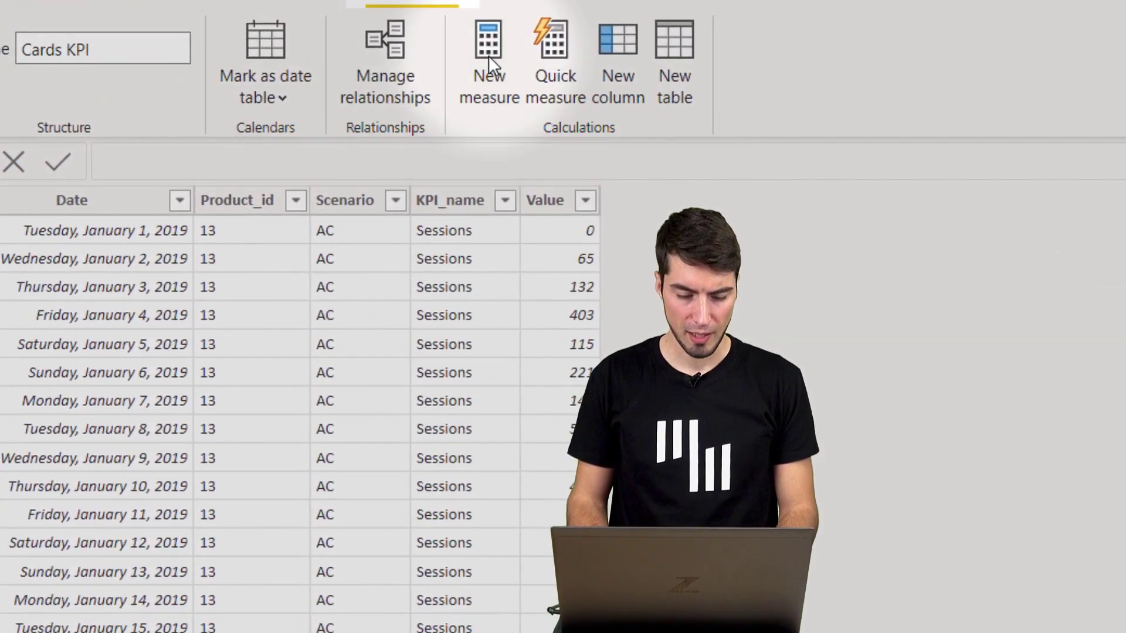
pyautogui.click(488, 55)
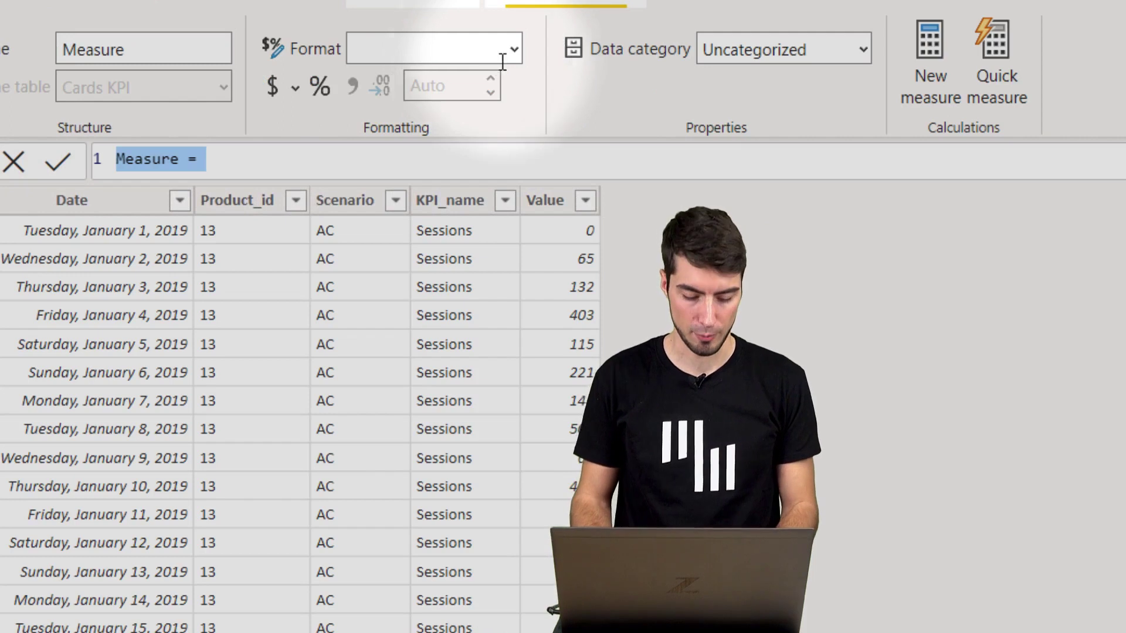
pyautogui.write('AC')
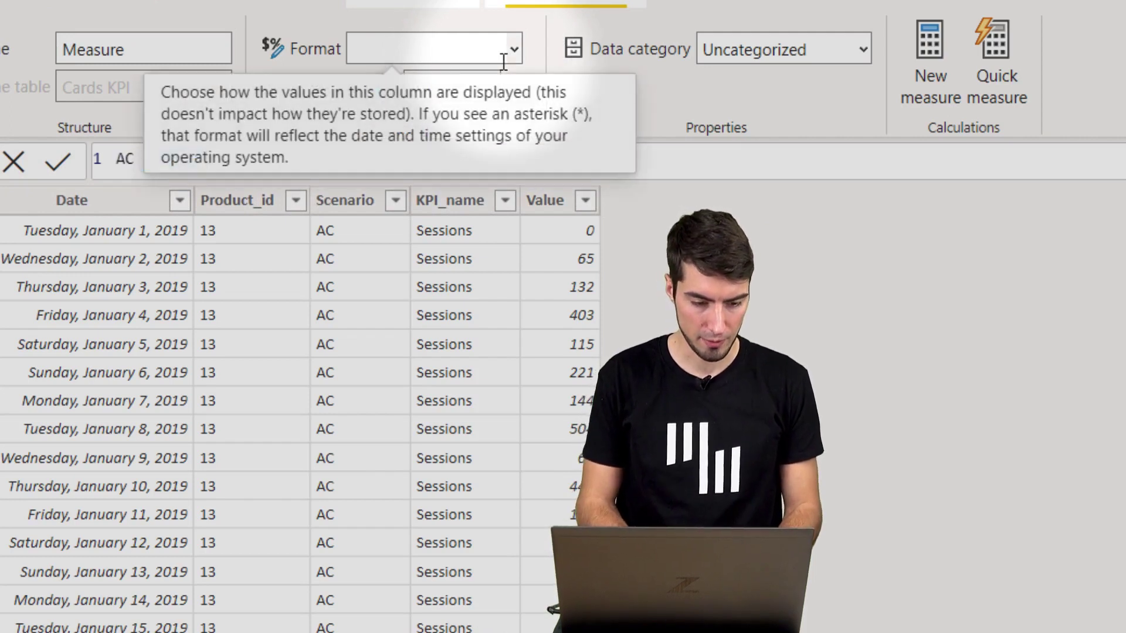
pyautogui.write(' =')
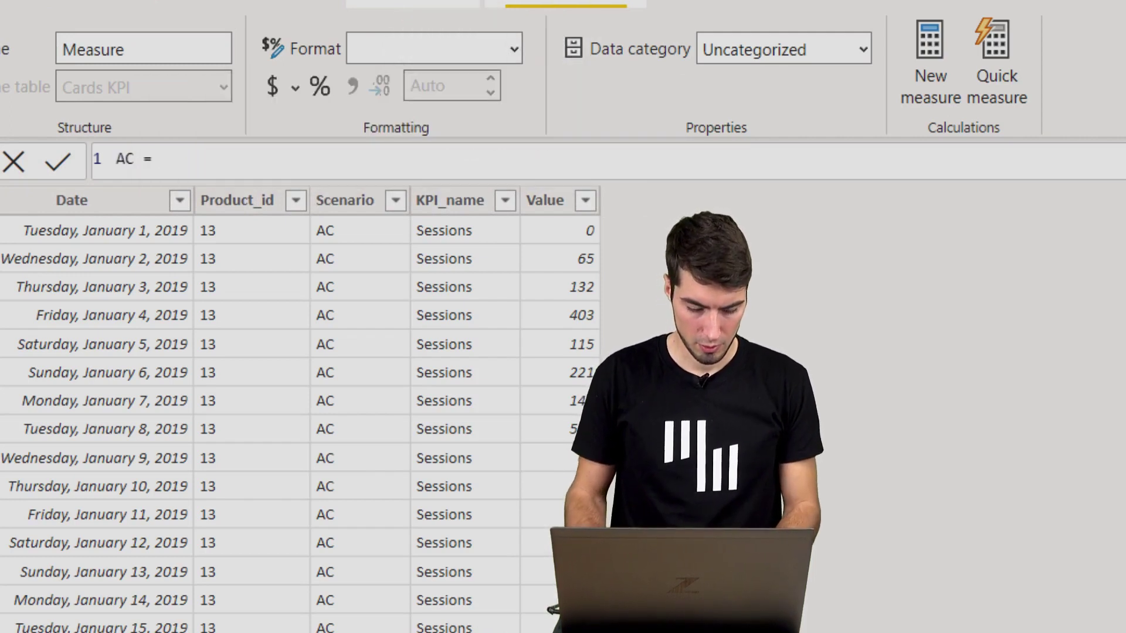
pyautogui.write(' Ca')
pyautogui.press('Tab')
pyautogui.write('s')
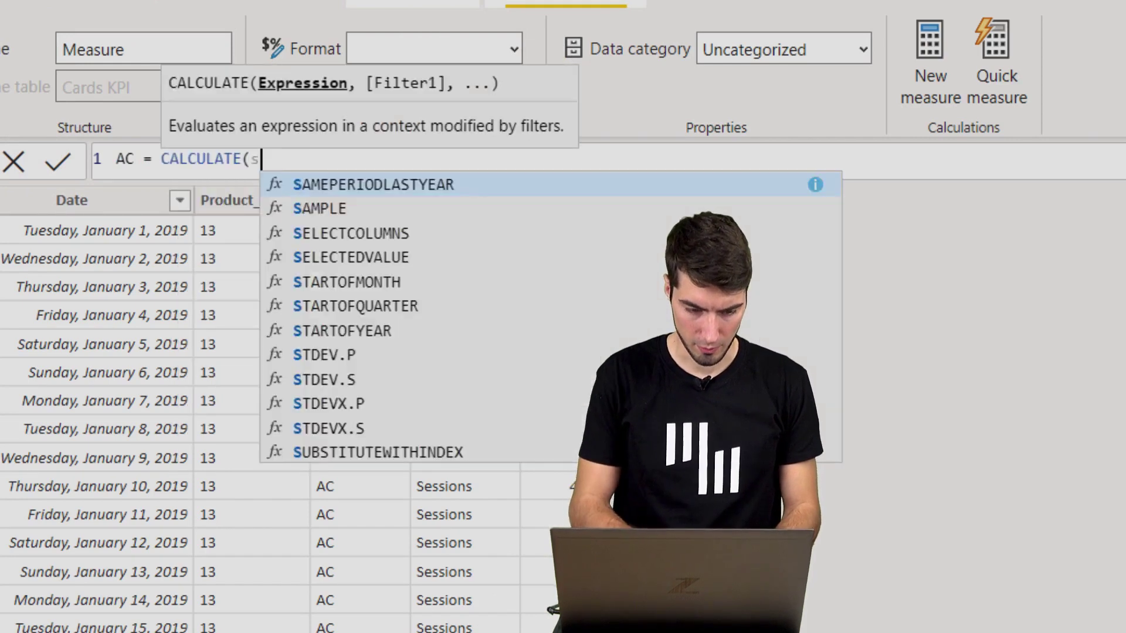
pyautogui.write('um(')
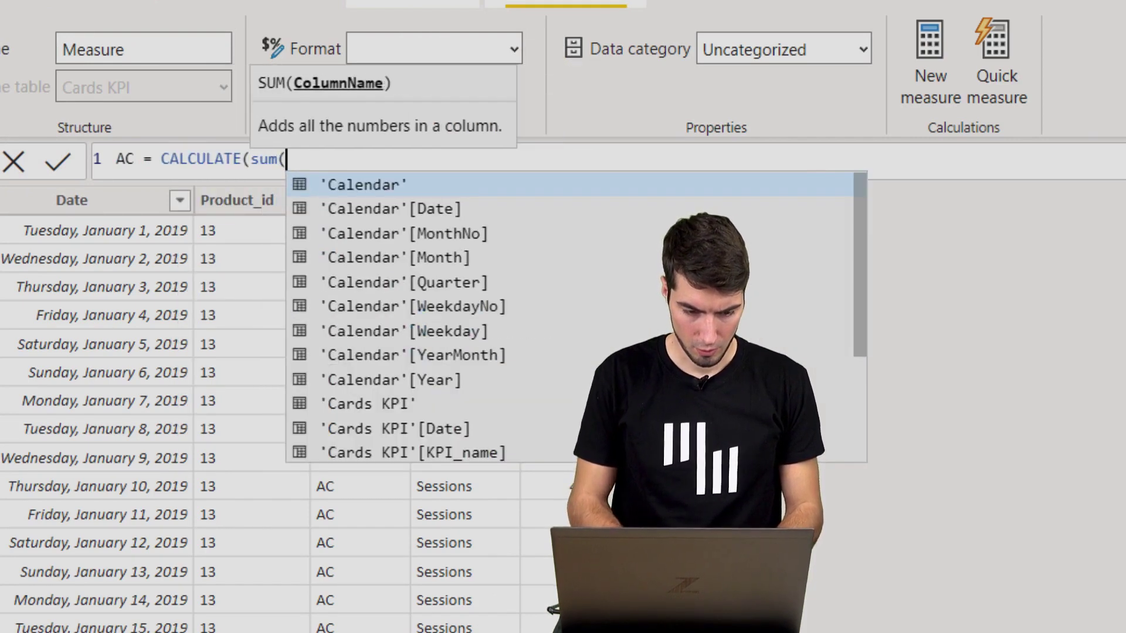
pyautogui.write('val')
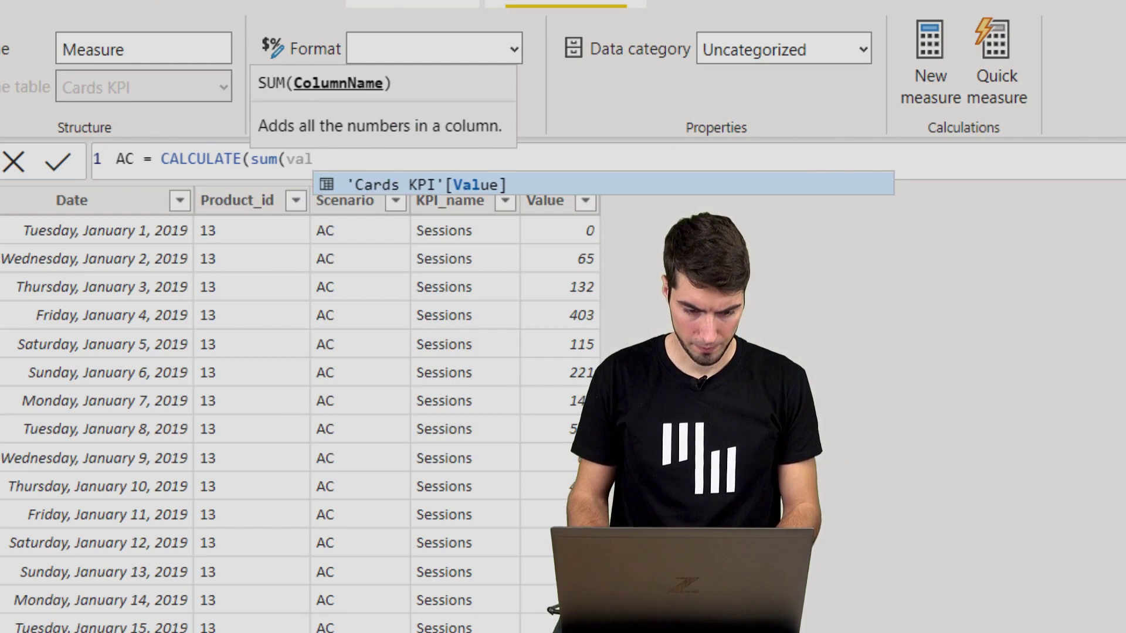
pyautogui.click(503, 186)
pyautogui.write(',')
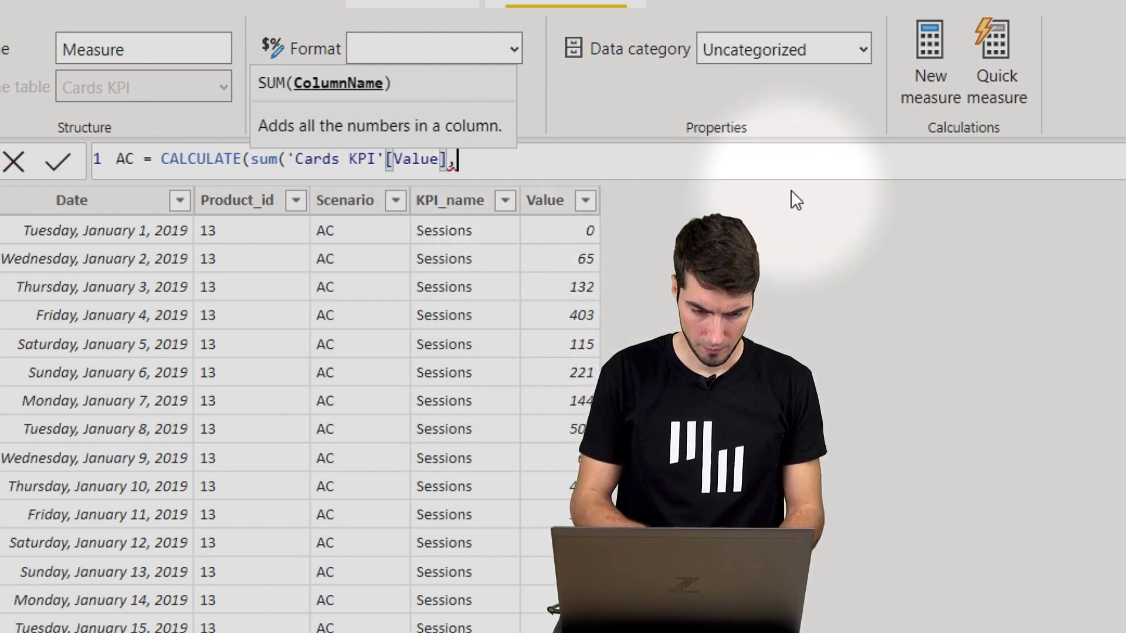
pyautogui.press('BackSpace')
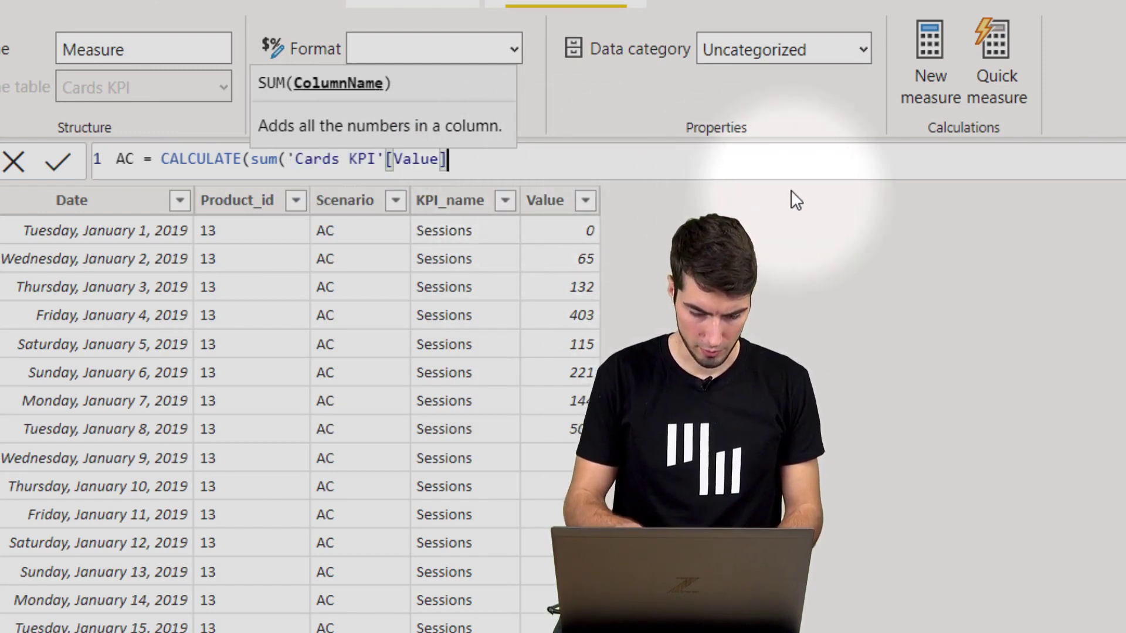
pyautogui.write(')')
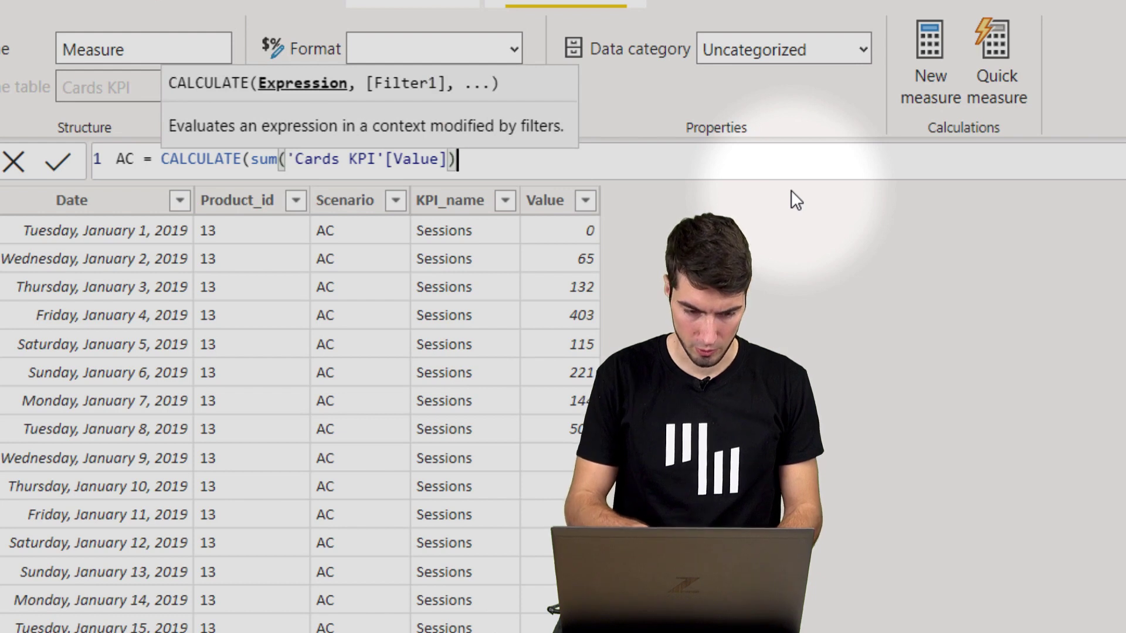
pyautogui.write(', s')
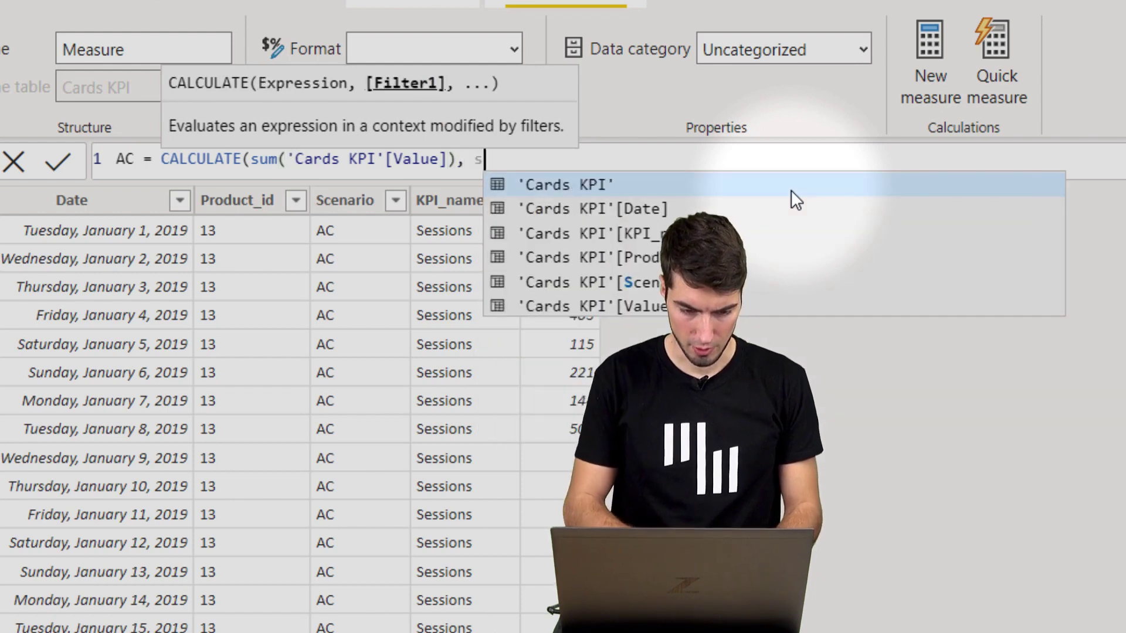
pyautogui.write('ce')
pyautogui.press('Tab')
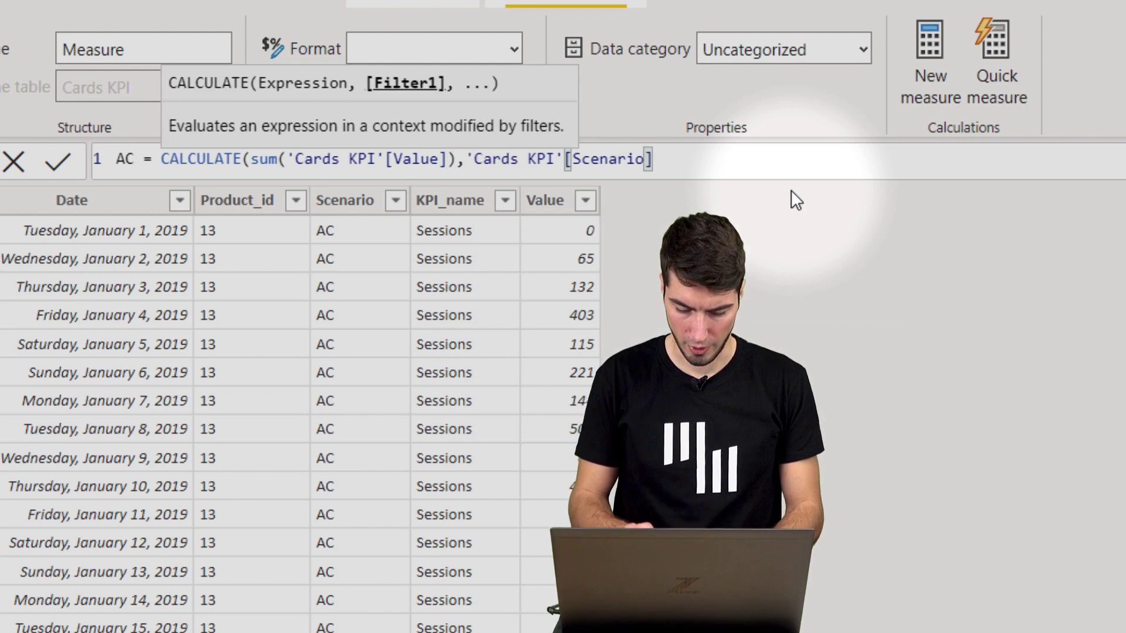
pyautogui.write('= "')
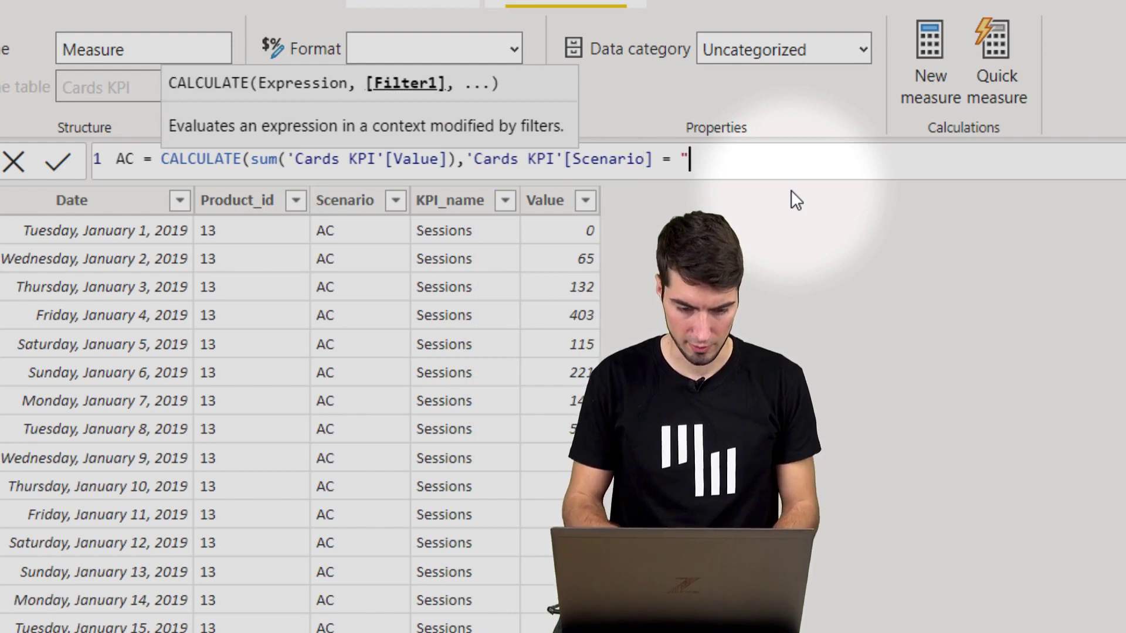
pyautogui.write('AC")')
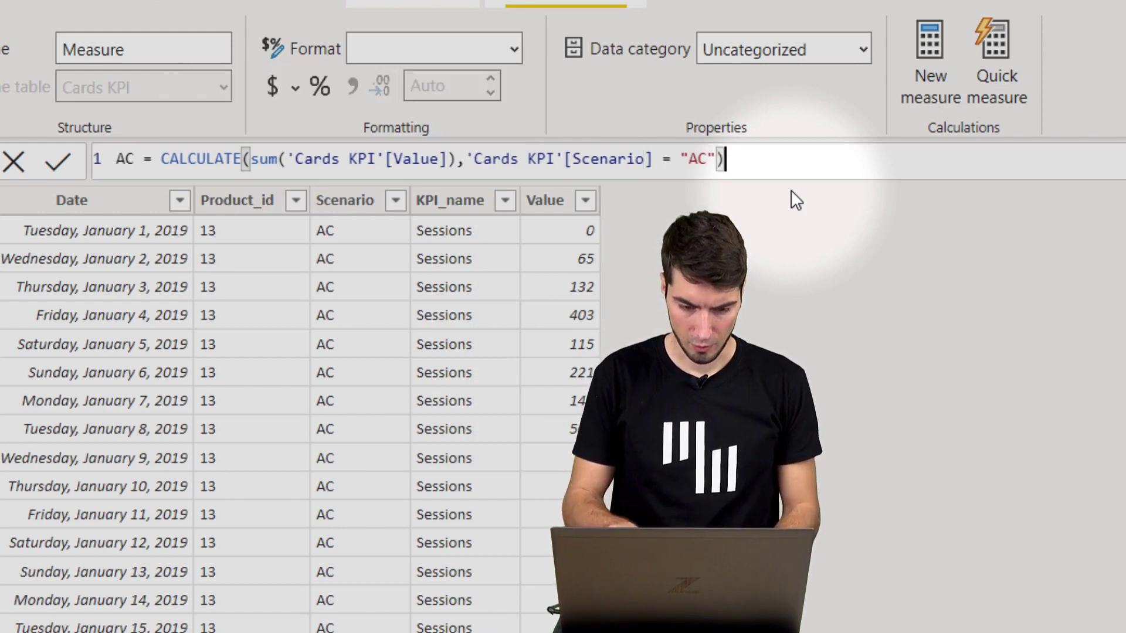
pyautogui.press('Return')
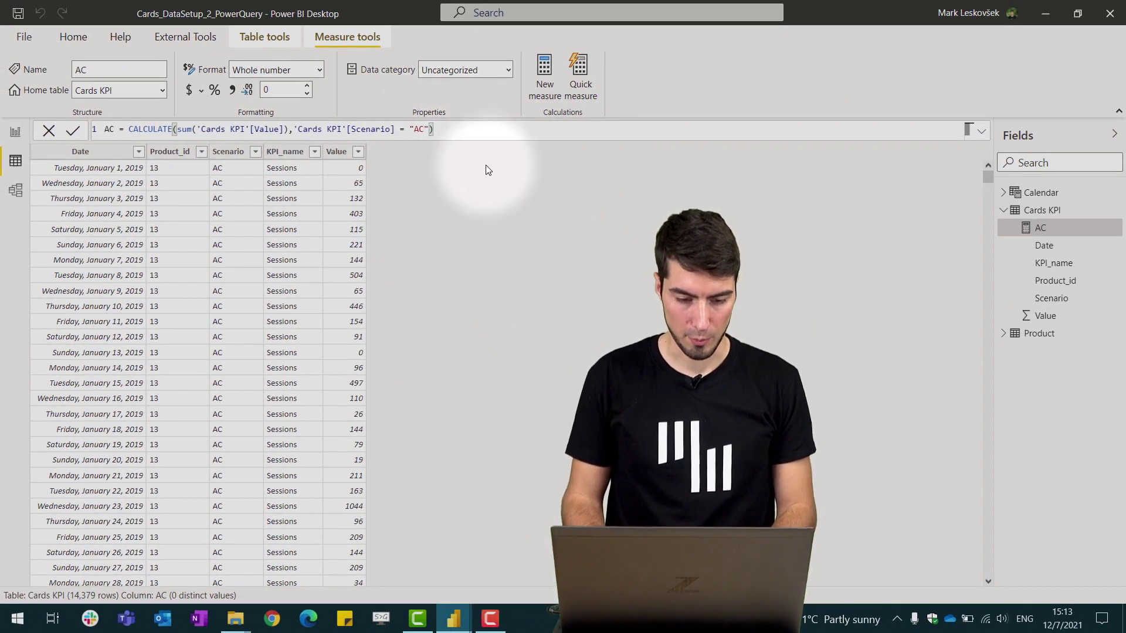
# Step: Create a PL measure from the copied AC formula, filtering Scenario to "PL"
pyautogui.hotkey('ctrl', 'a')
pyautogui.hotkey('ctrl', 'c')
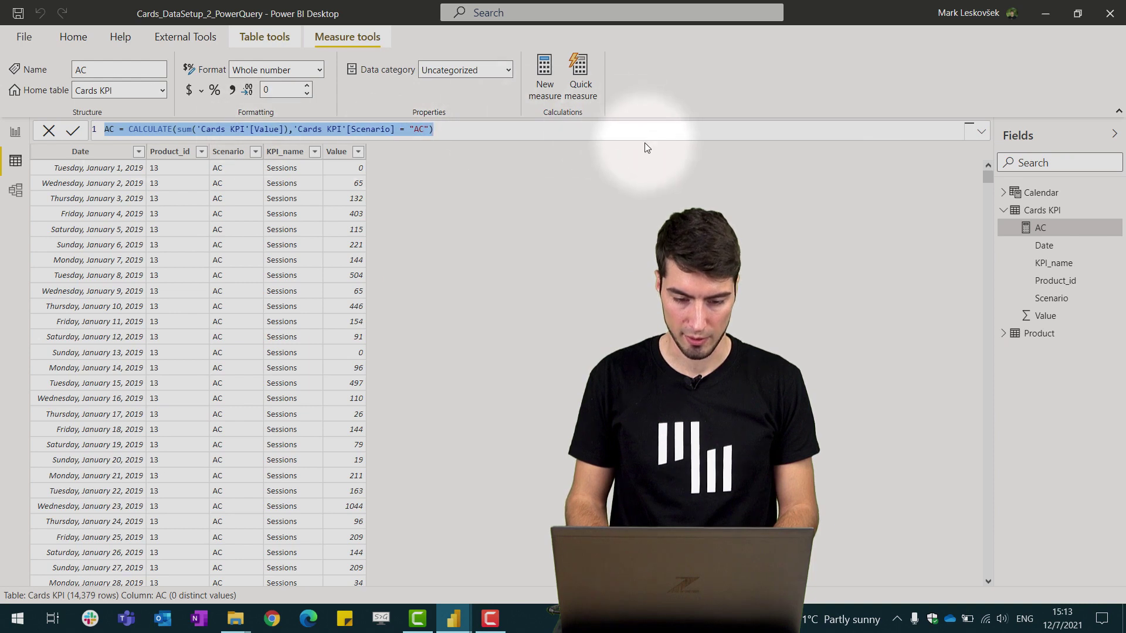
pyautogui.click(545, 82)
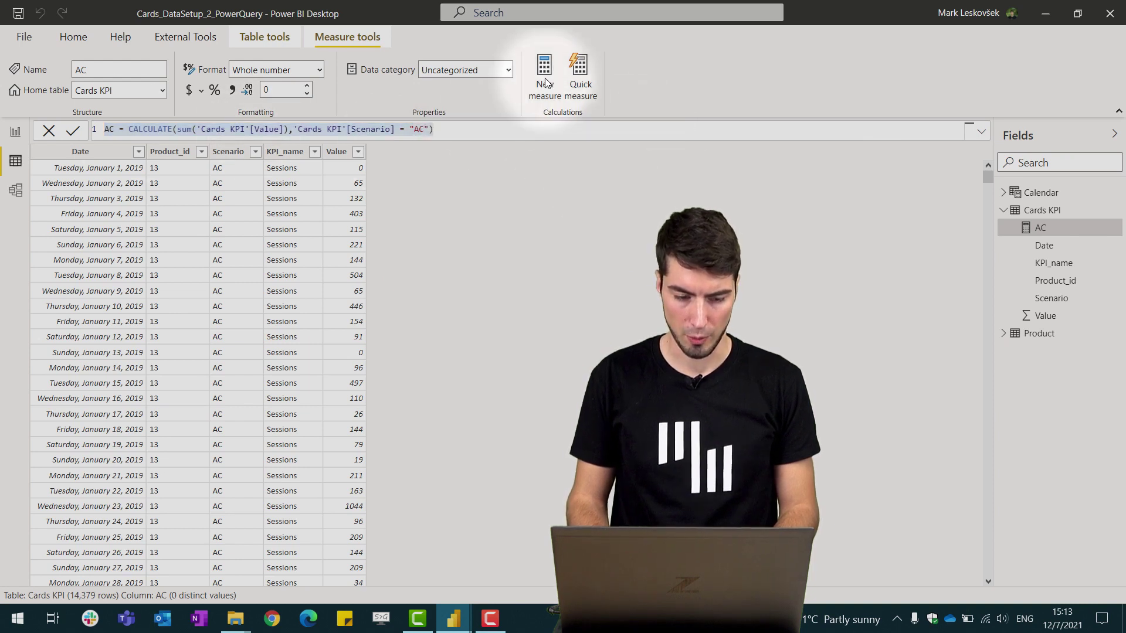
pyautogui.hotkey('ctrl', 'v')
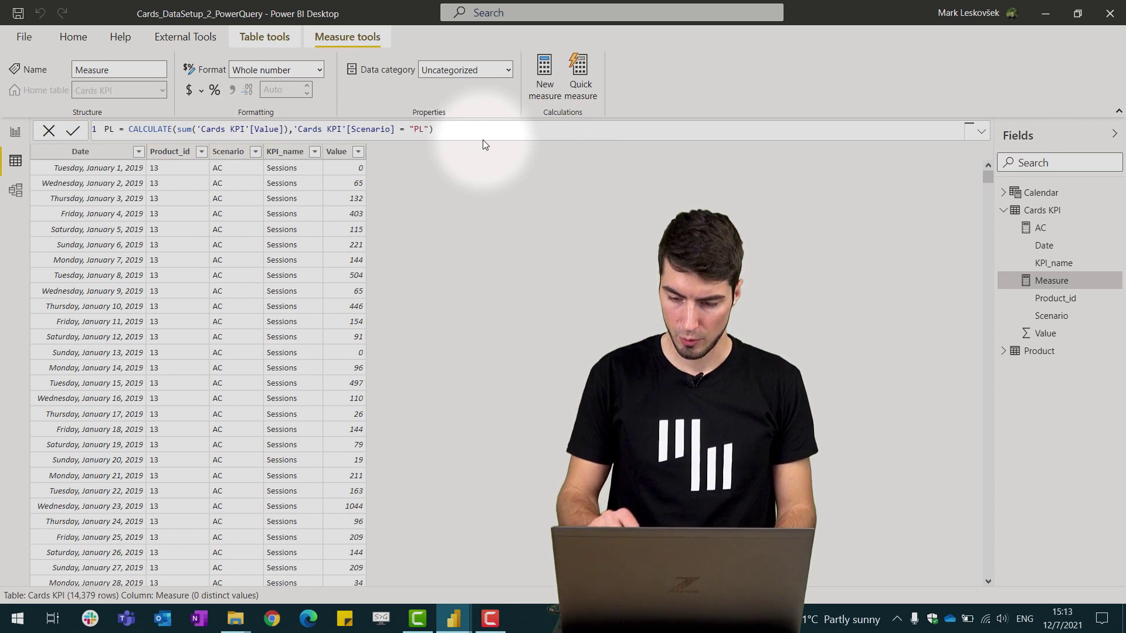
pyautogui.click(473, 160)
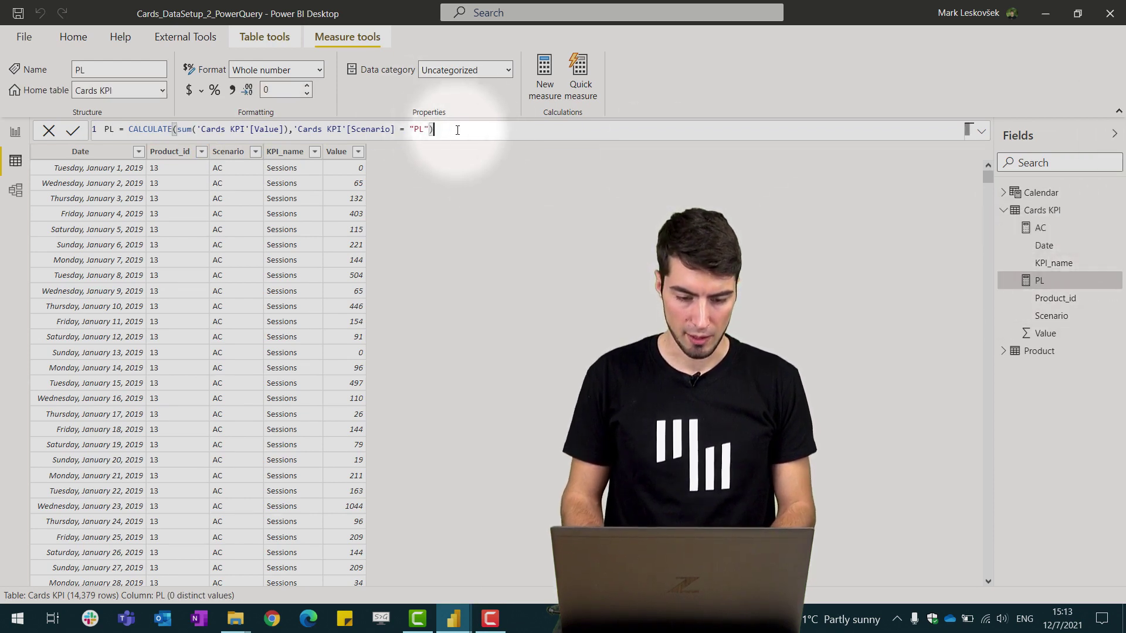
# Step: Create an FC measure from the PL formula, filtering Scenario to "FC"
pyautogui.tripleClick(492, 127)
pyautogui.hotkey('ctrl', 'c')
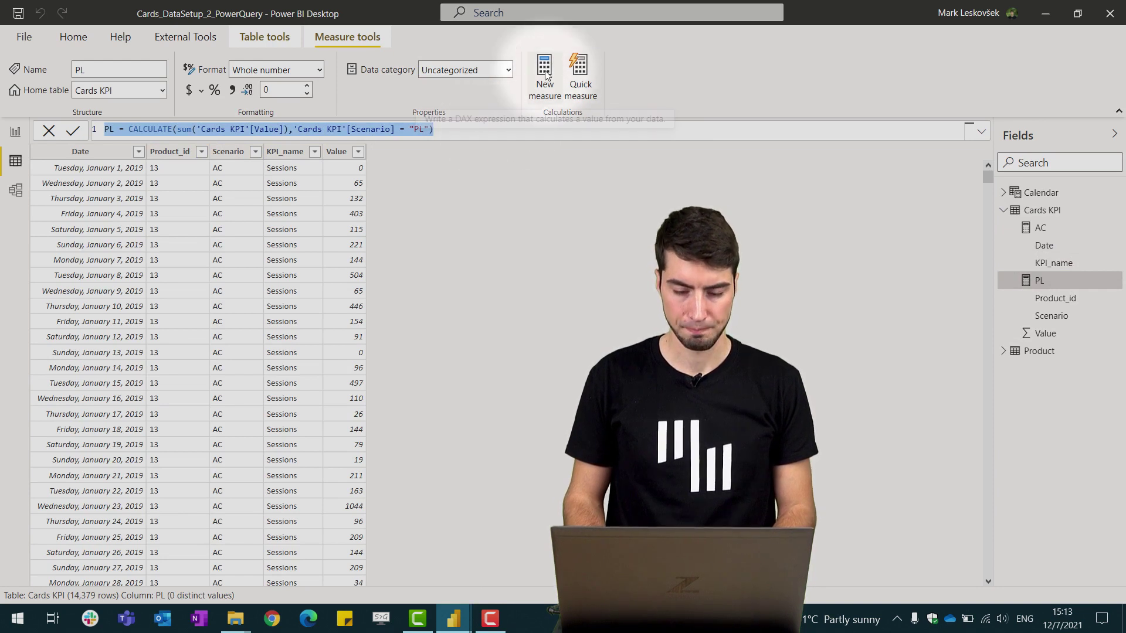
pyautogui.click(545, 74)
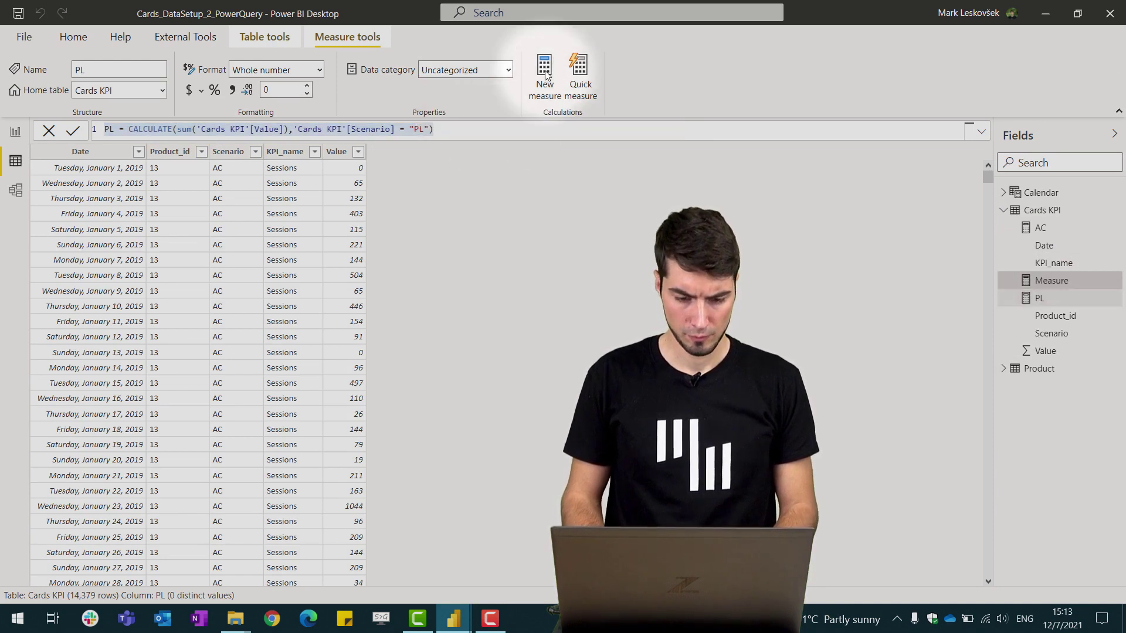
pyautogui.hotkey('ctrl', 'v')
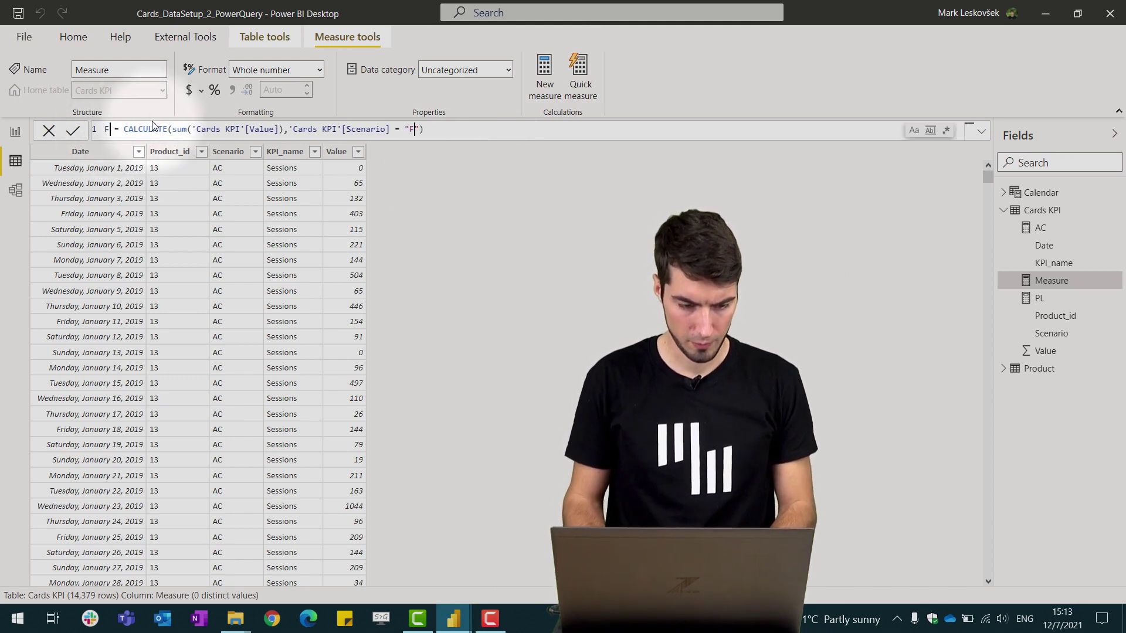
pyautogui.write('C')
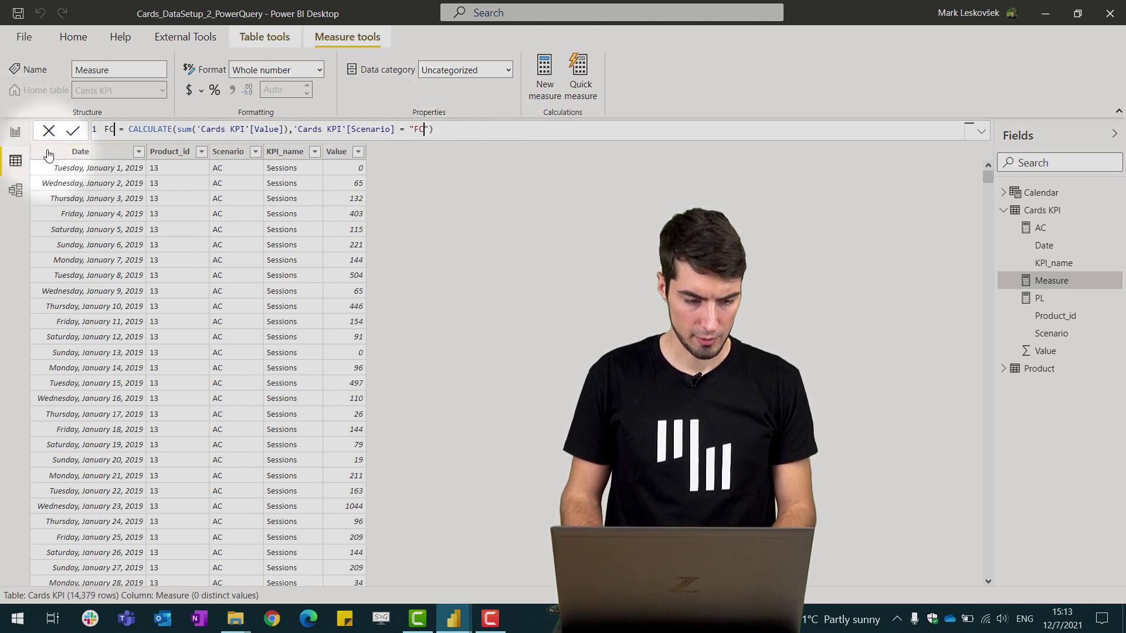
pyautogui.click(67, 136)
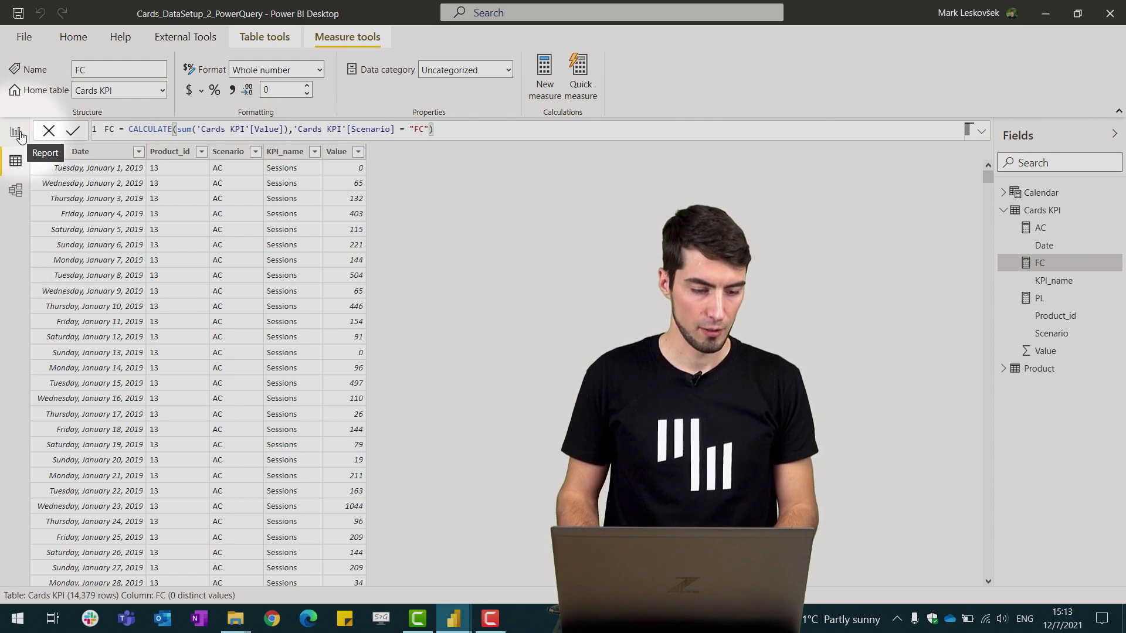
# Step: Put Month in Category (Trend), AC in Values, PL in Plan and FC in Forecast of the Zebra BI Cards visual
pyautogui.click(18, 134)
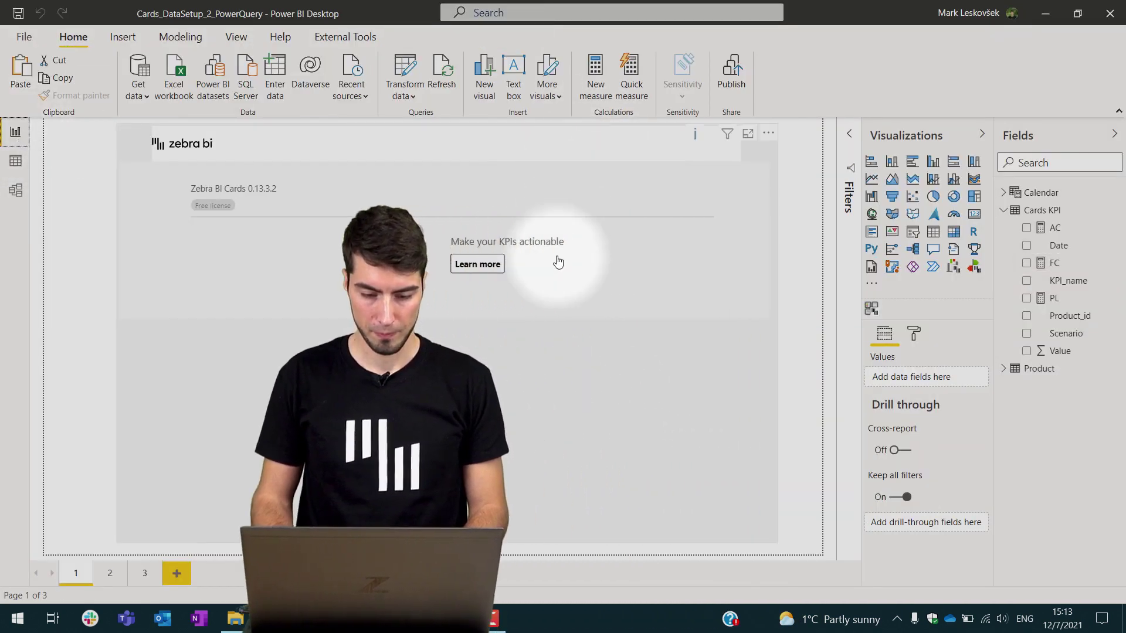
pyautogui.click(585, 167)
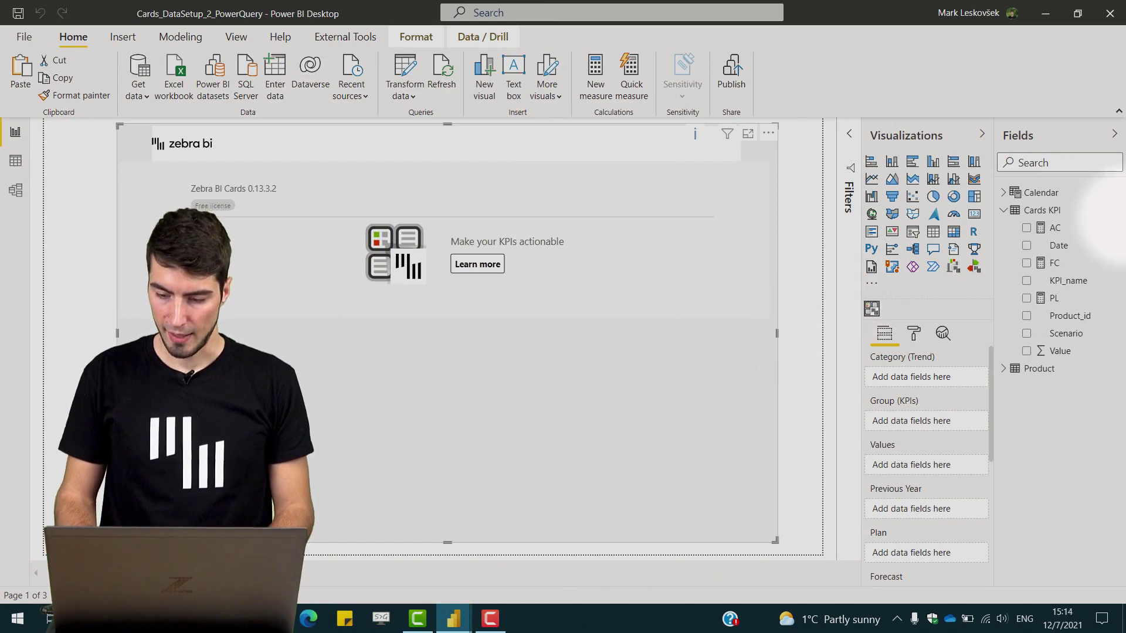
pyautogui.click(1014, 193)
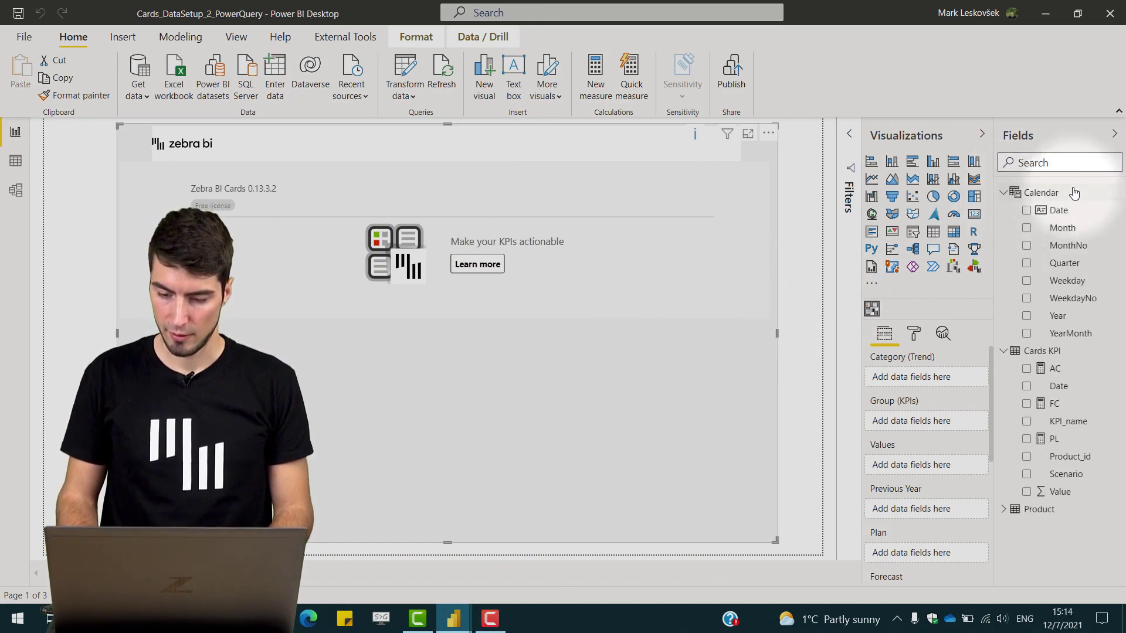
pyautogui.moveTo(1081, 232); pyautogui.dragTo(937, 381)
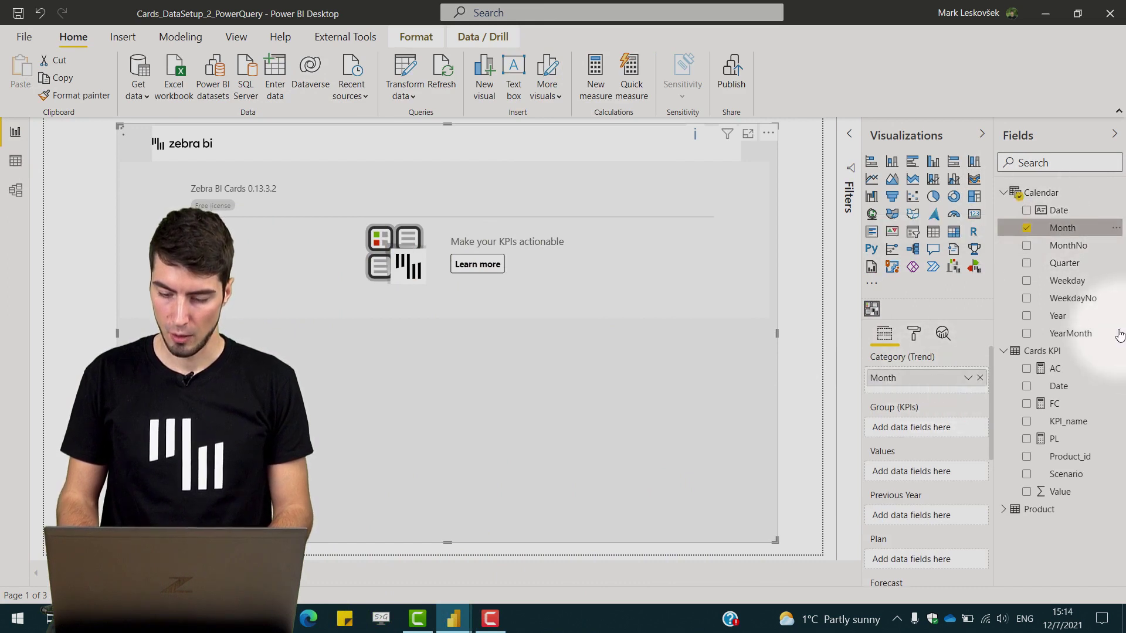
pyautogui.moveTo(1079, 371); pyautogui.dragTo(938, 471)
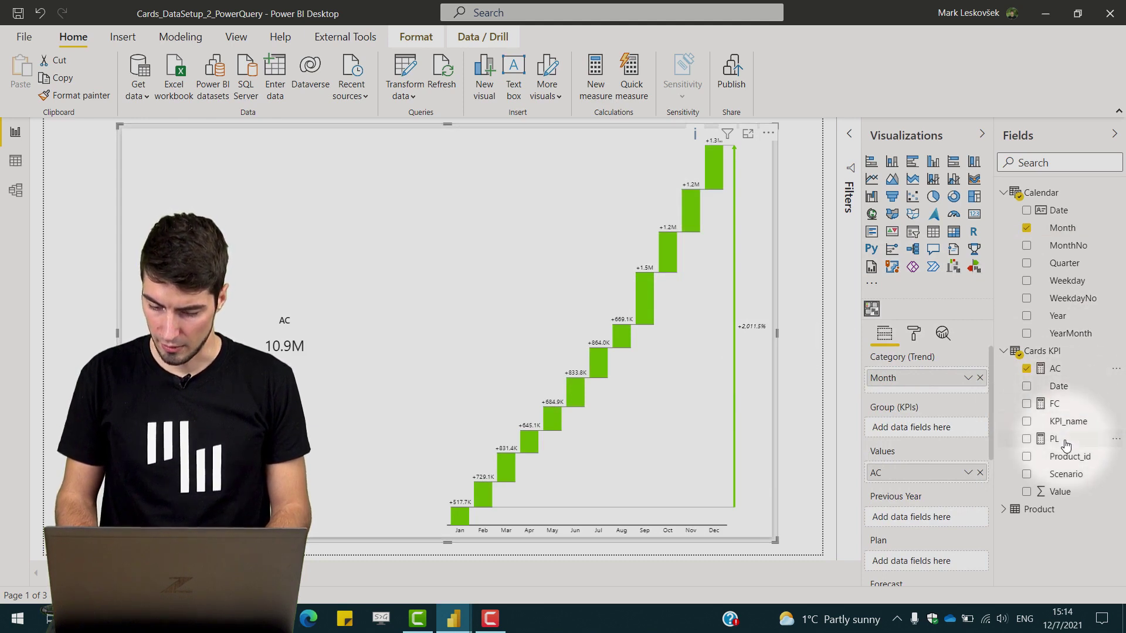
pyautogui.moveTo(1075, 441); pyautogui.dragTo(930, 562)
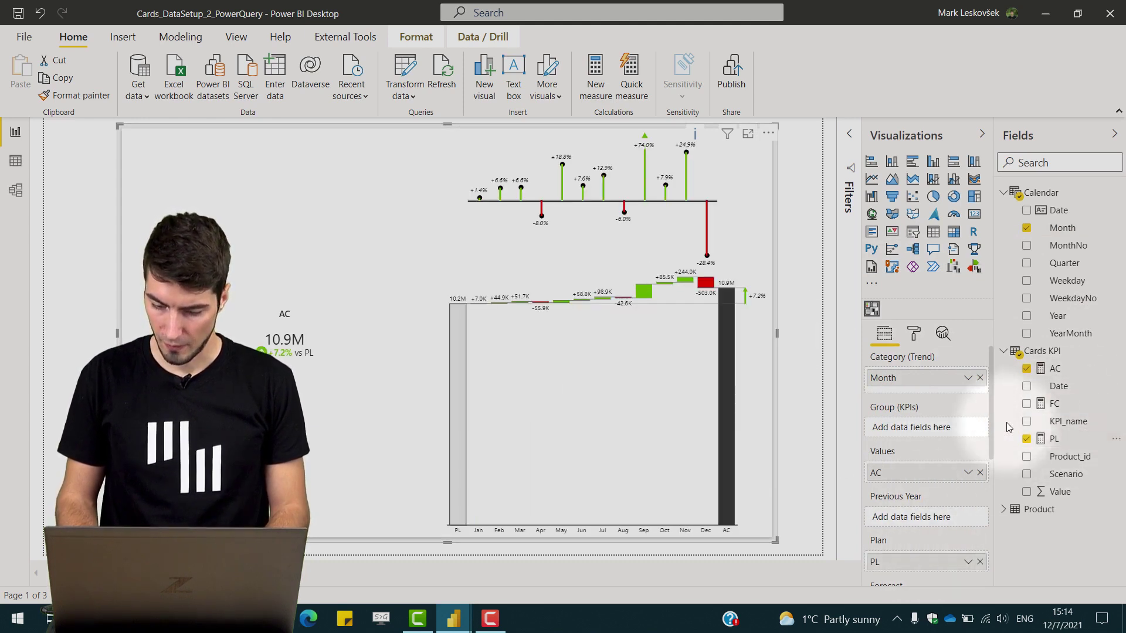
pyautogui.scroll(-2, 940, 467)
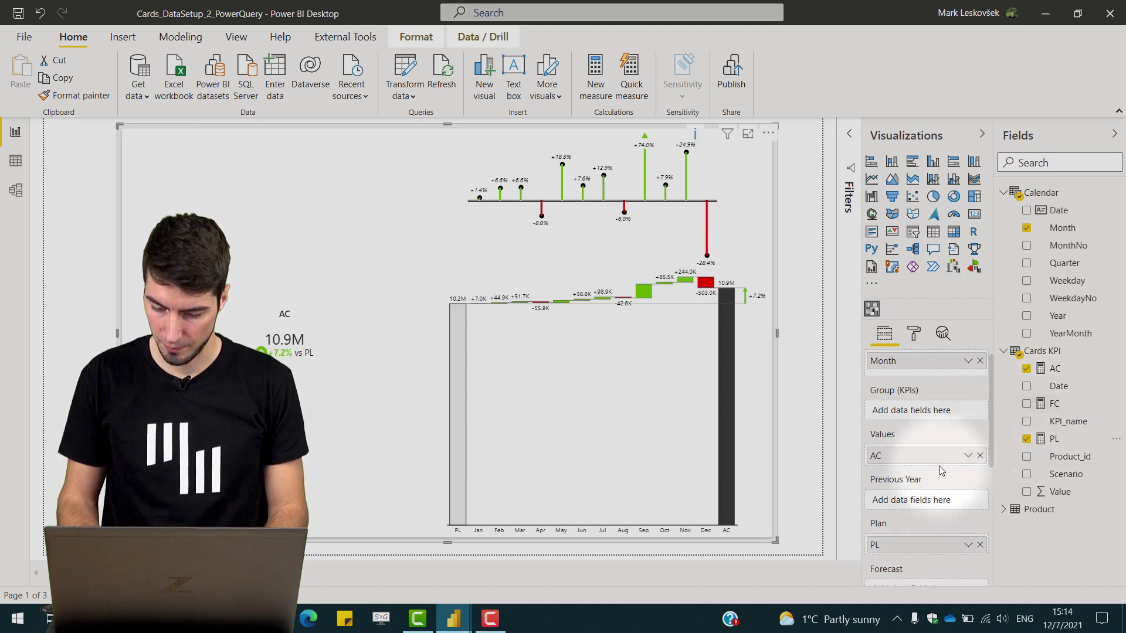
pyautogui.moveTo(1054, 404); pyautogui.dragTo(922, 534)
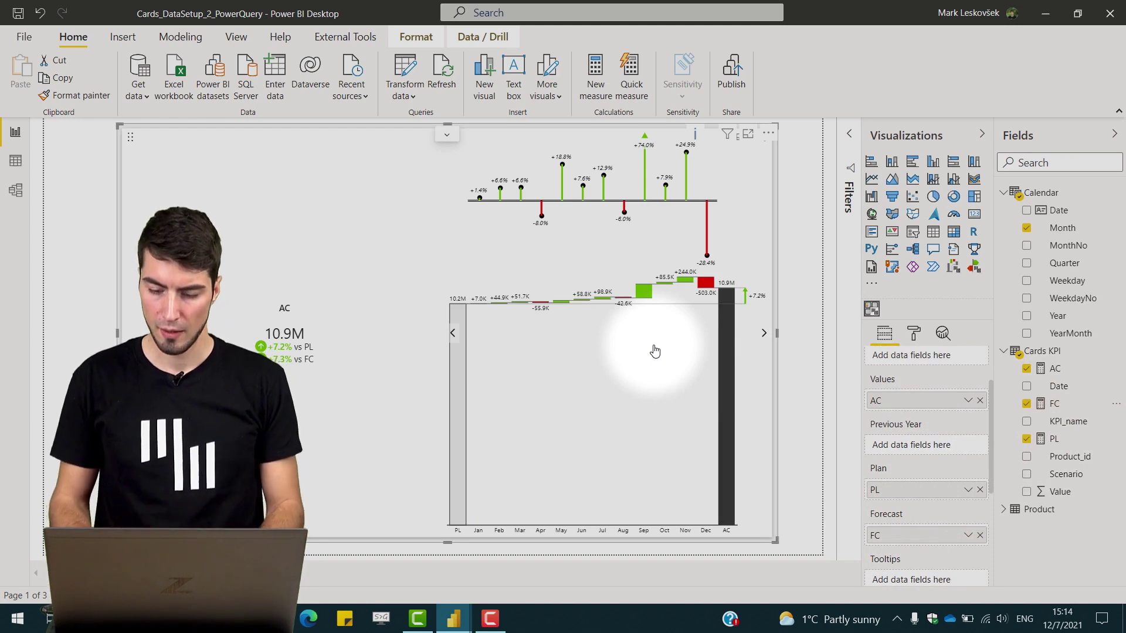
pyautogui.scroll(2, 947, 441)
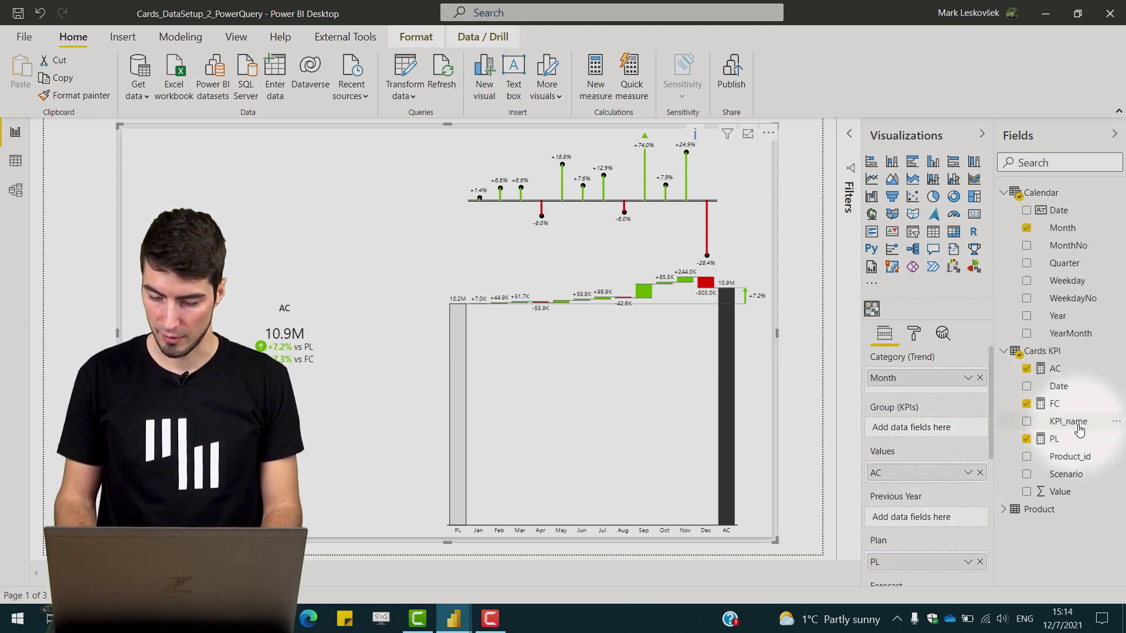
# Step: Group the cards by KPI_name, reposition the Subscriptions card and check its February values against plan
pyautogui.moveTo(1079, 430); pyautogui.dragTo(925, 437)
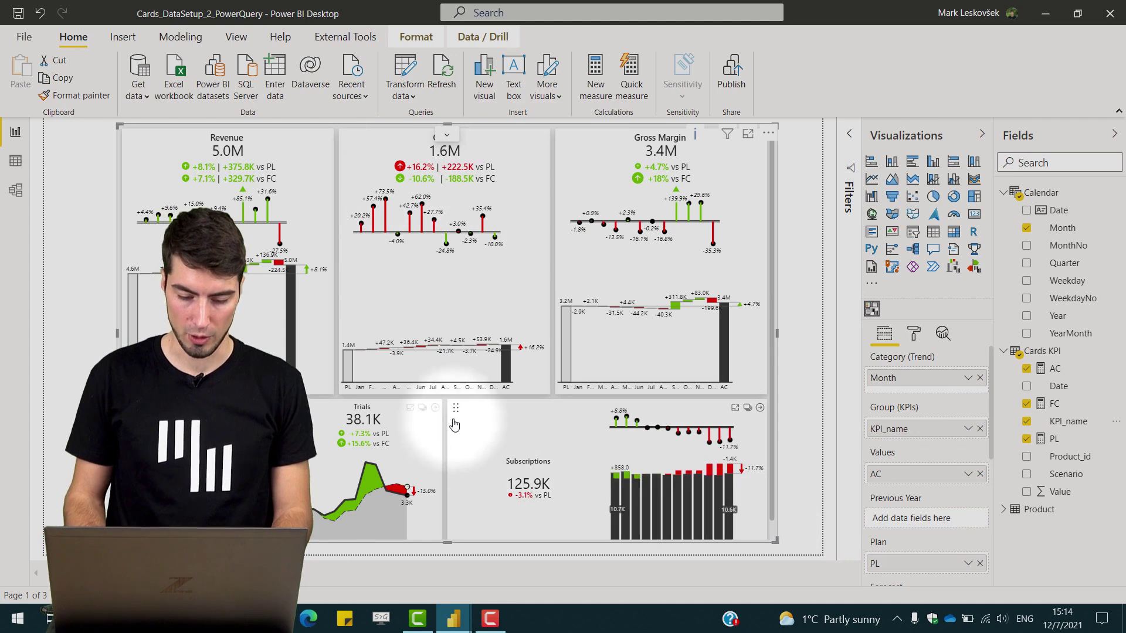
pyautogui.moveTo(456, 408); pyautogui.dragTo(469, 377)
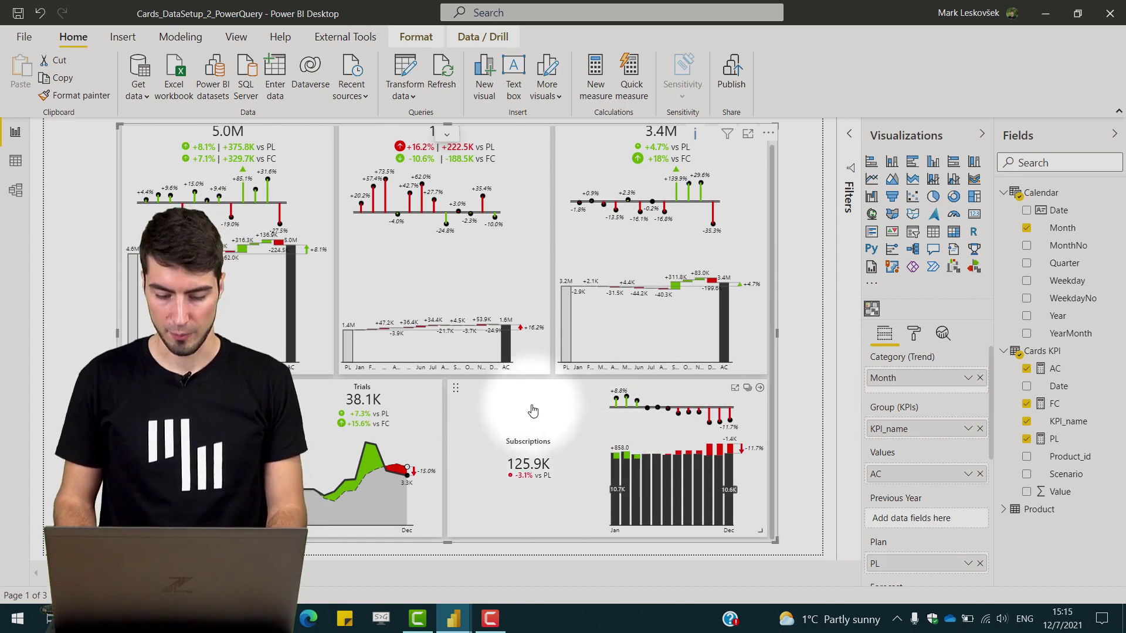
pyautogui.click(645, 481)
pyautogui.click(626, 510)
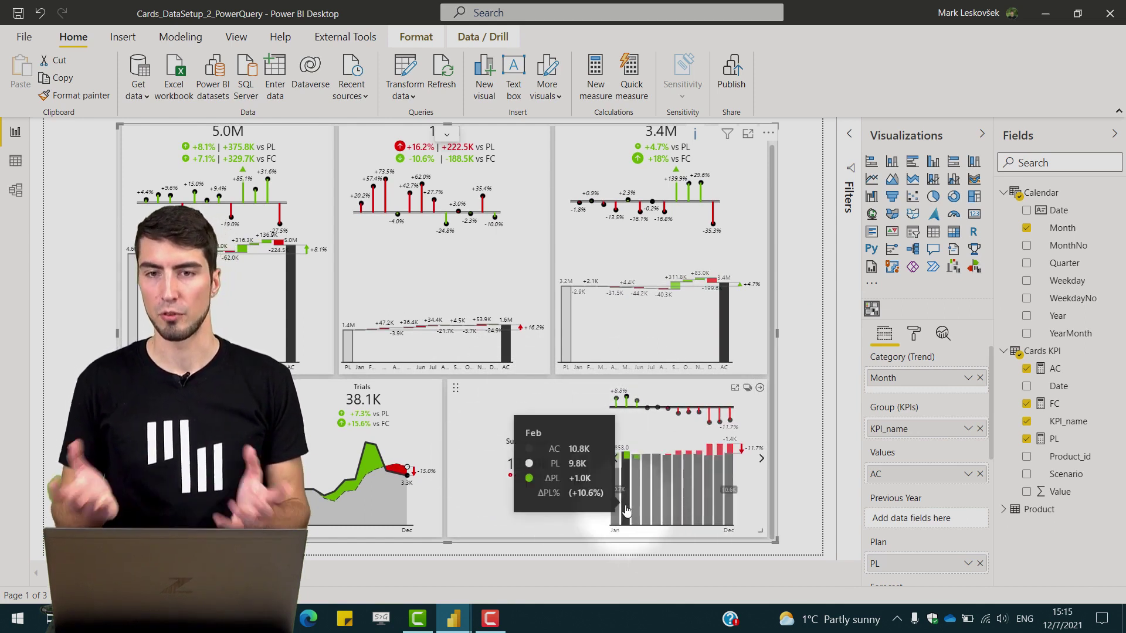